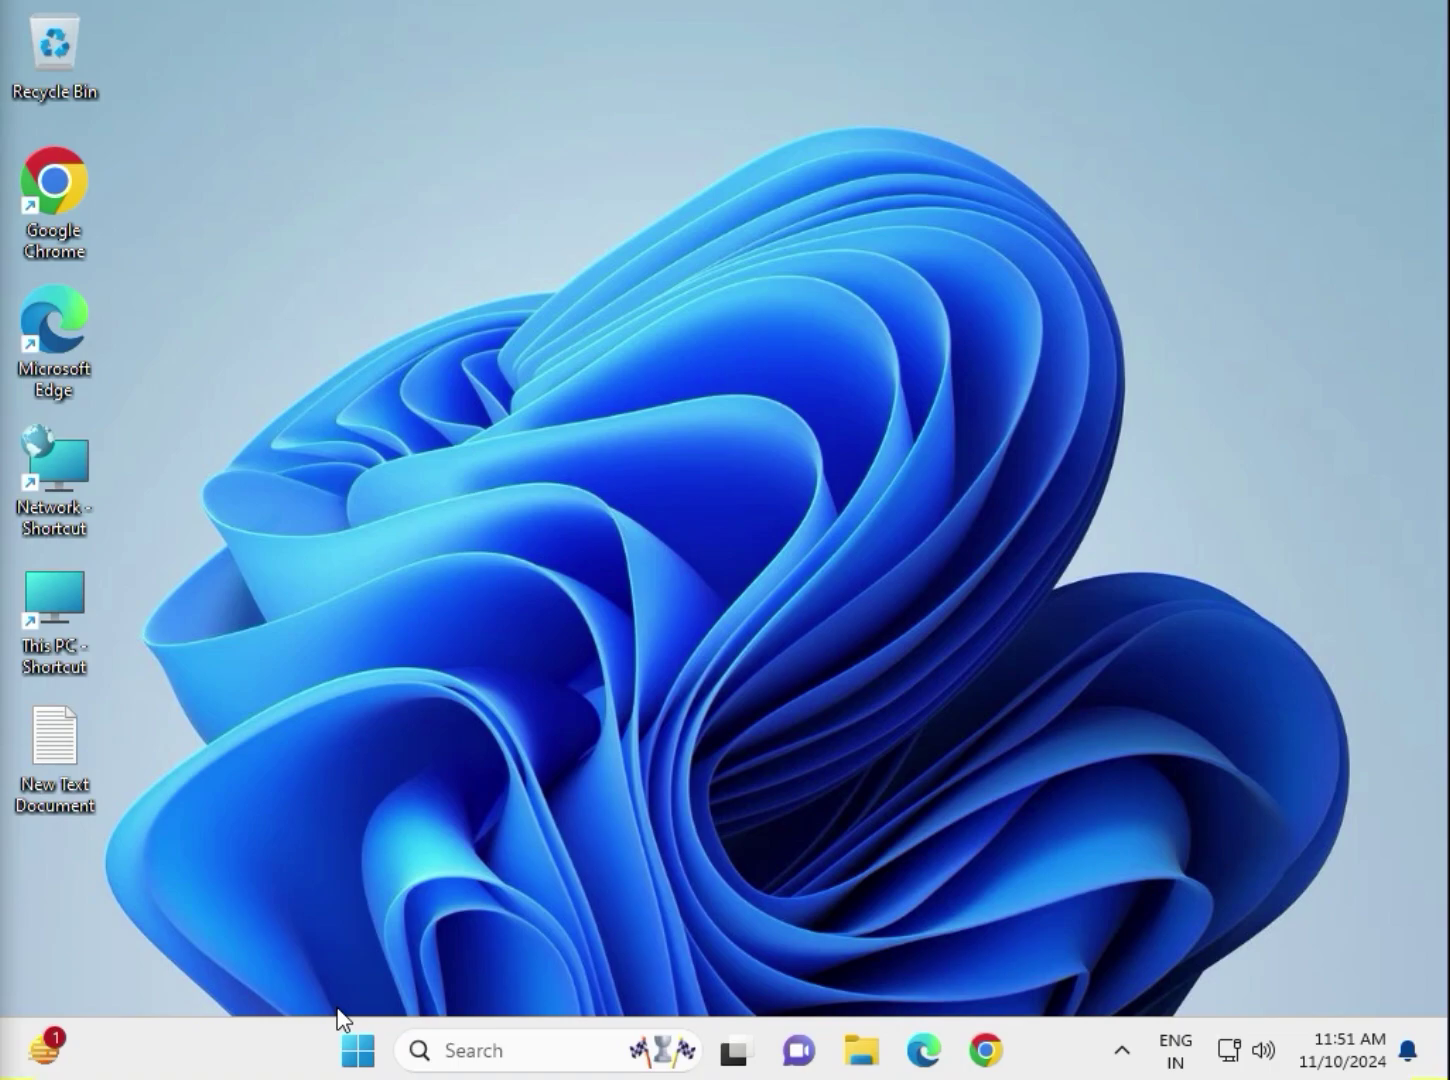
Look through the list of other troubleshooters in the System troubleshooting settings and close Settings.
click(358, 1051)
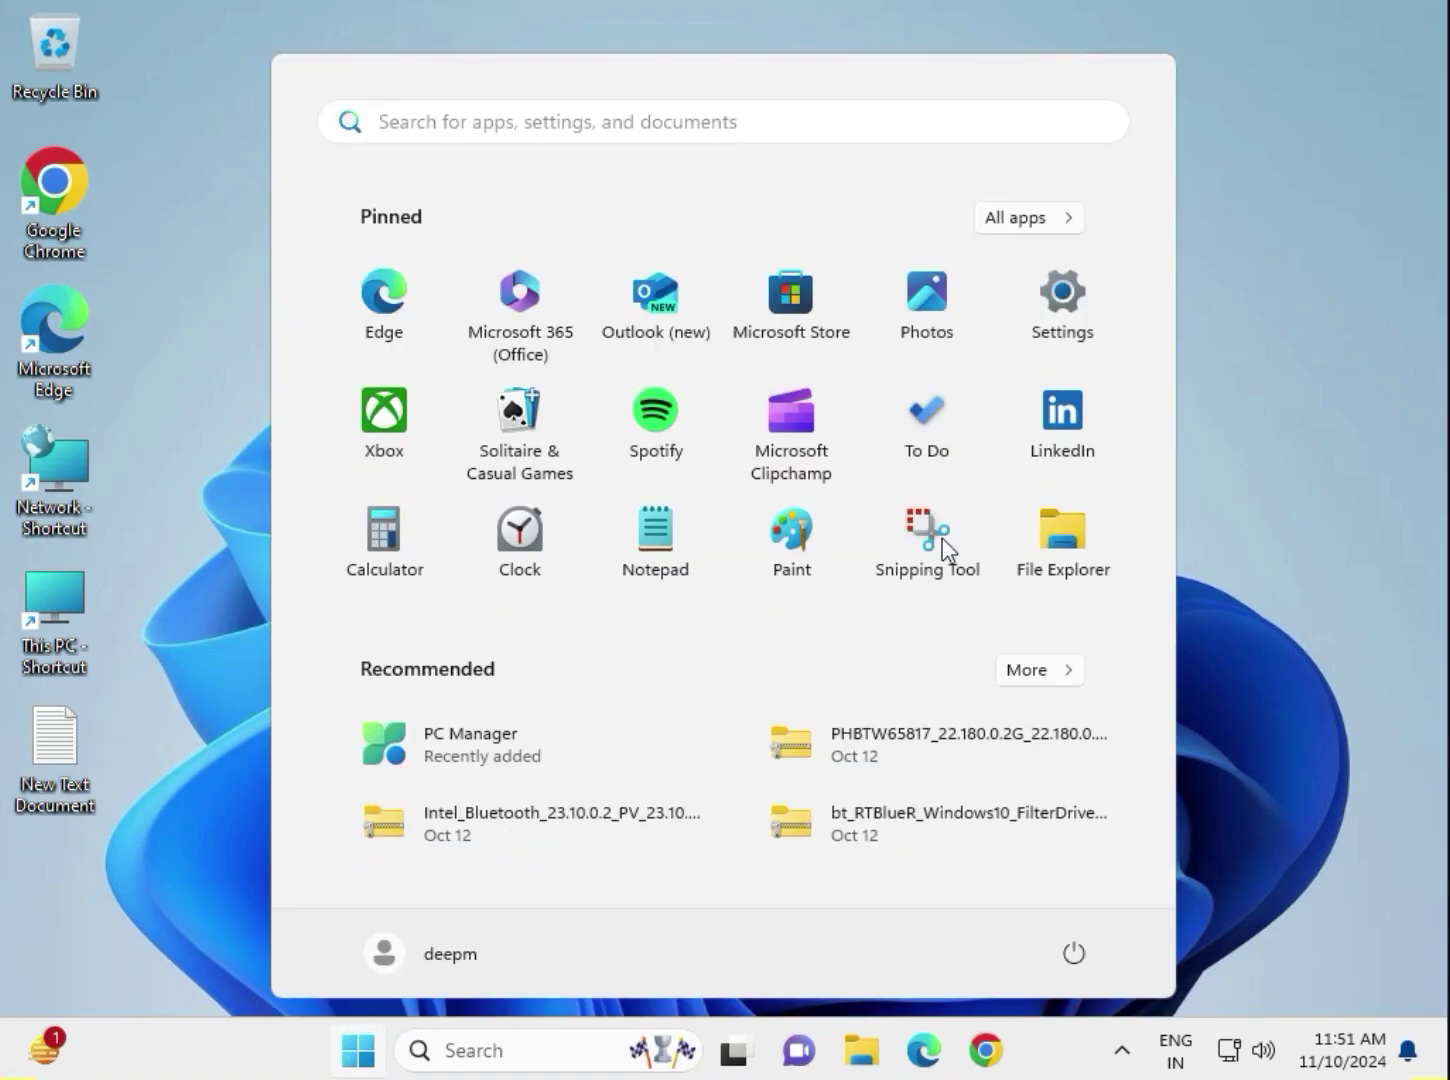
click(1064, 292)
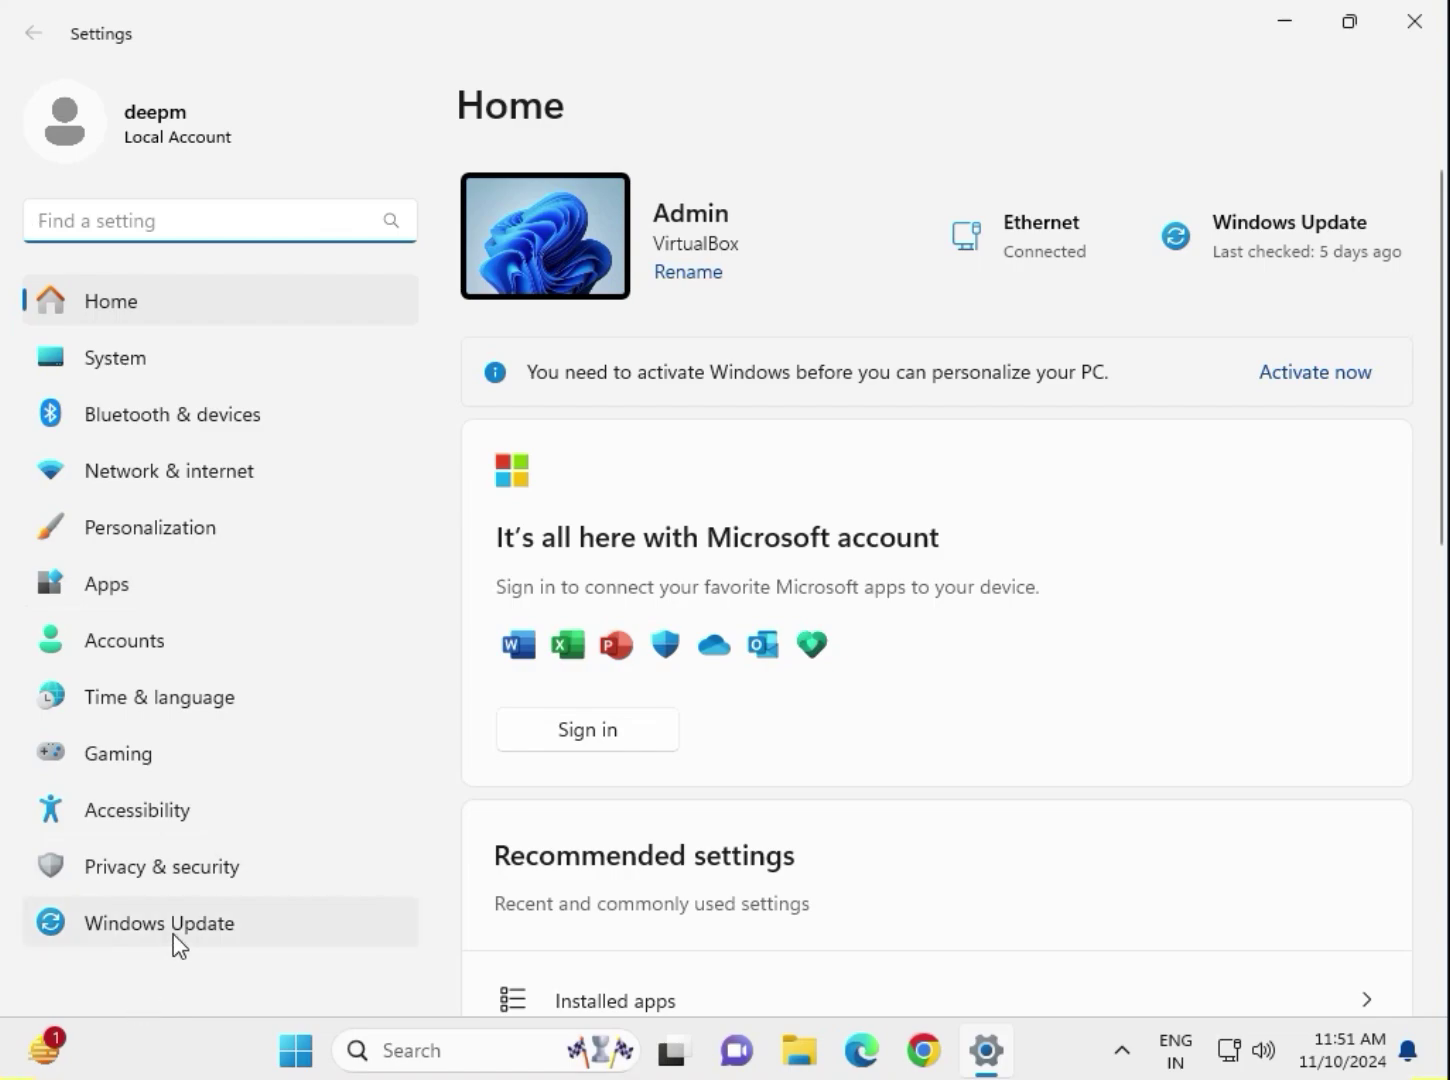
click(174, 934)
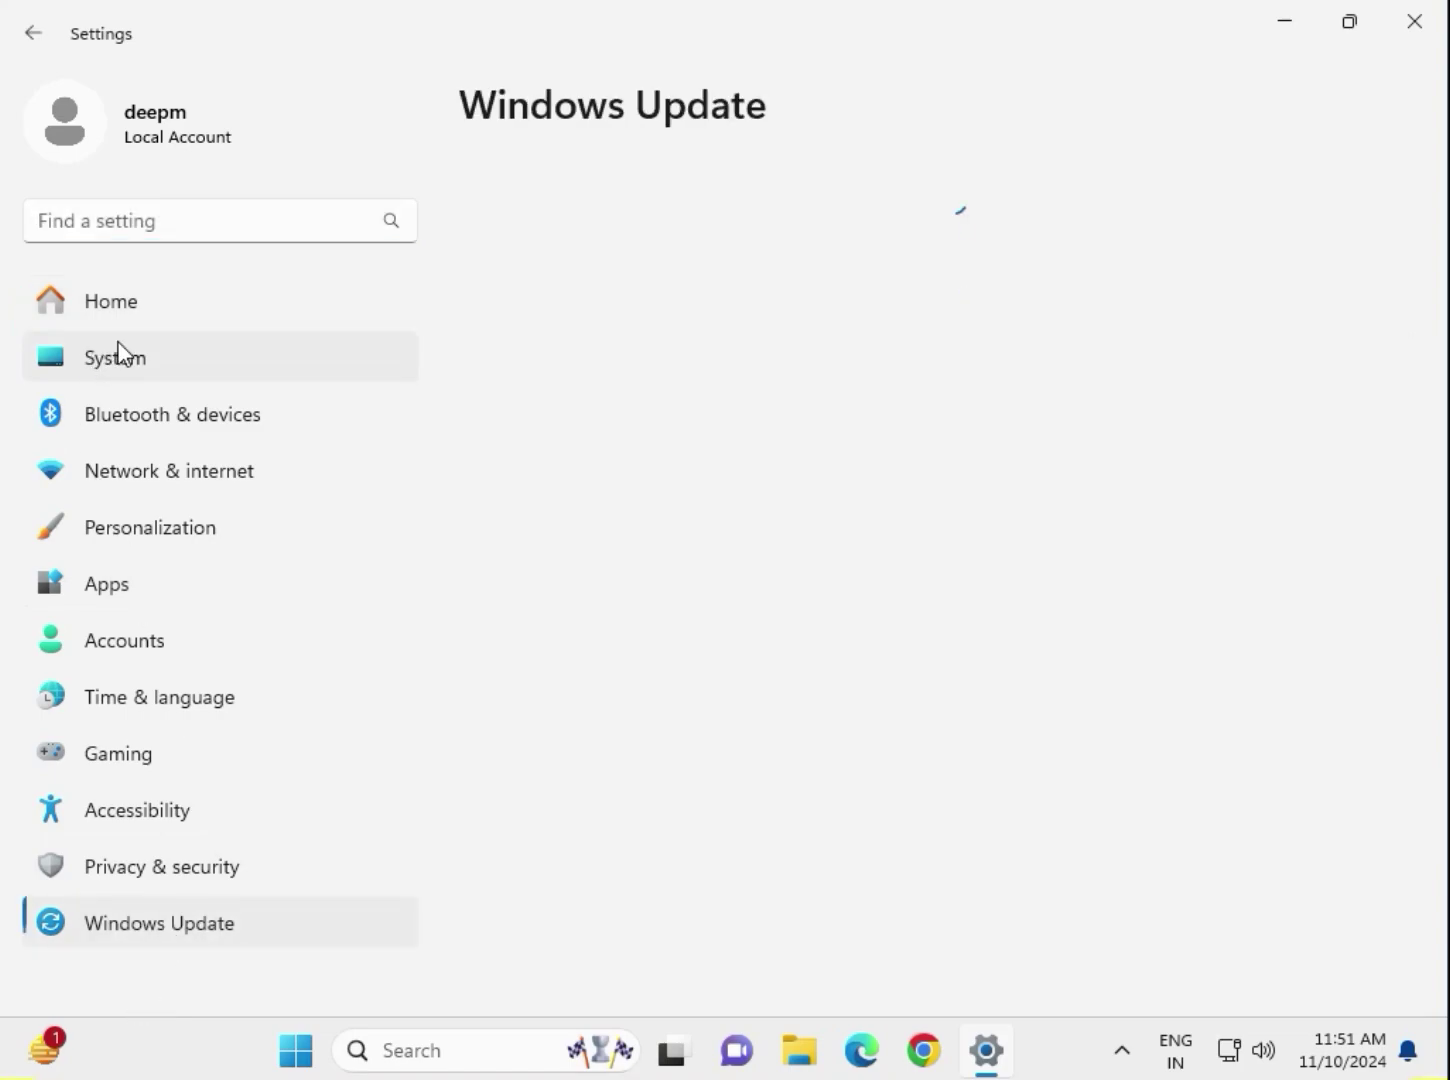
click(122, 348)
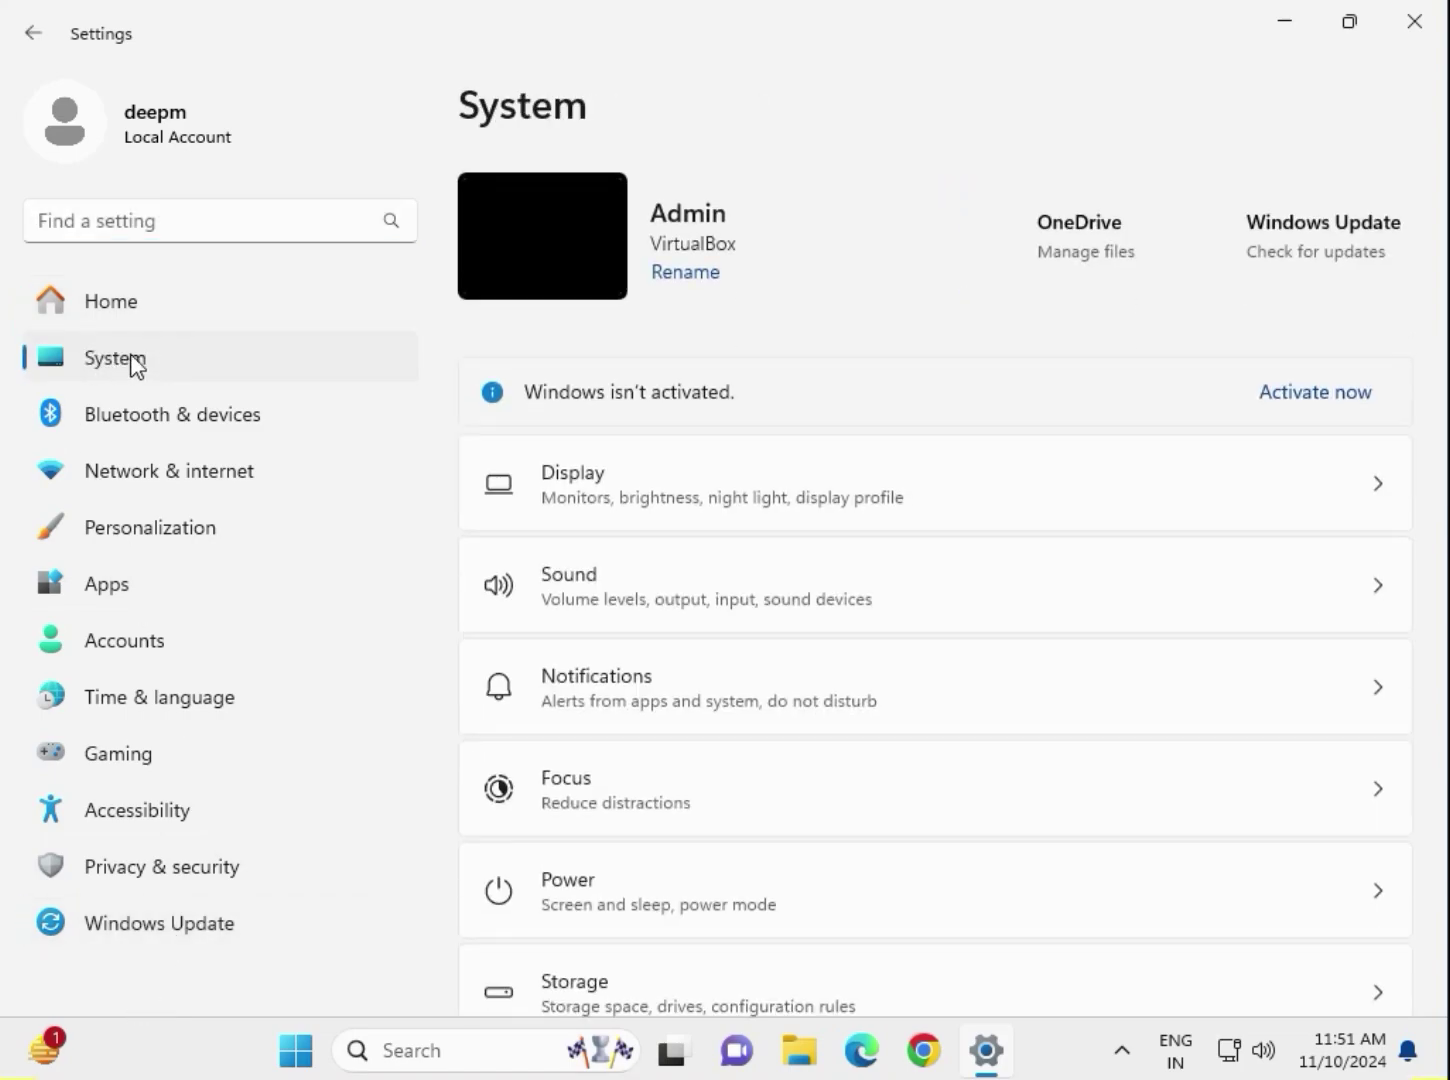
scroll(710, 822, down, 1)
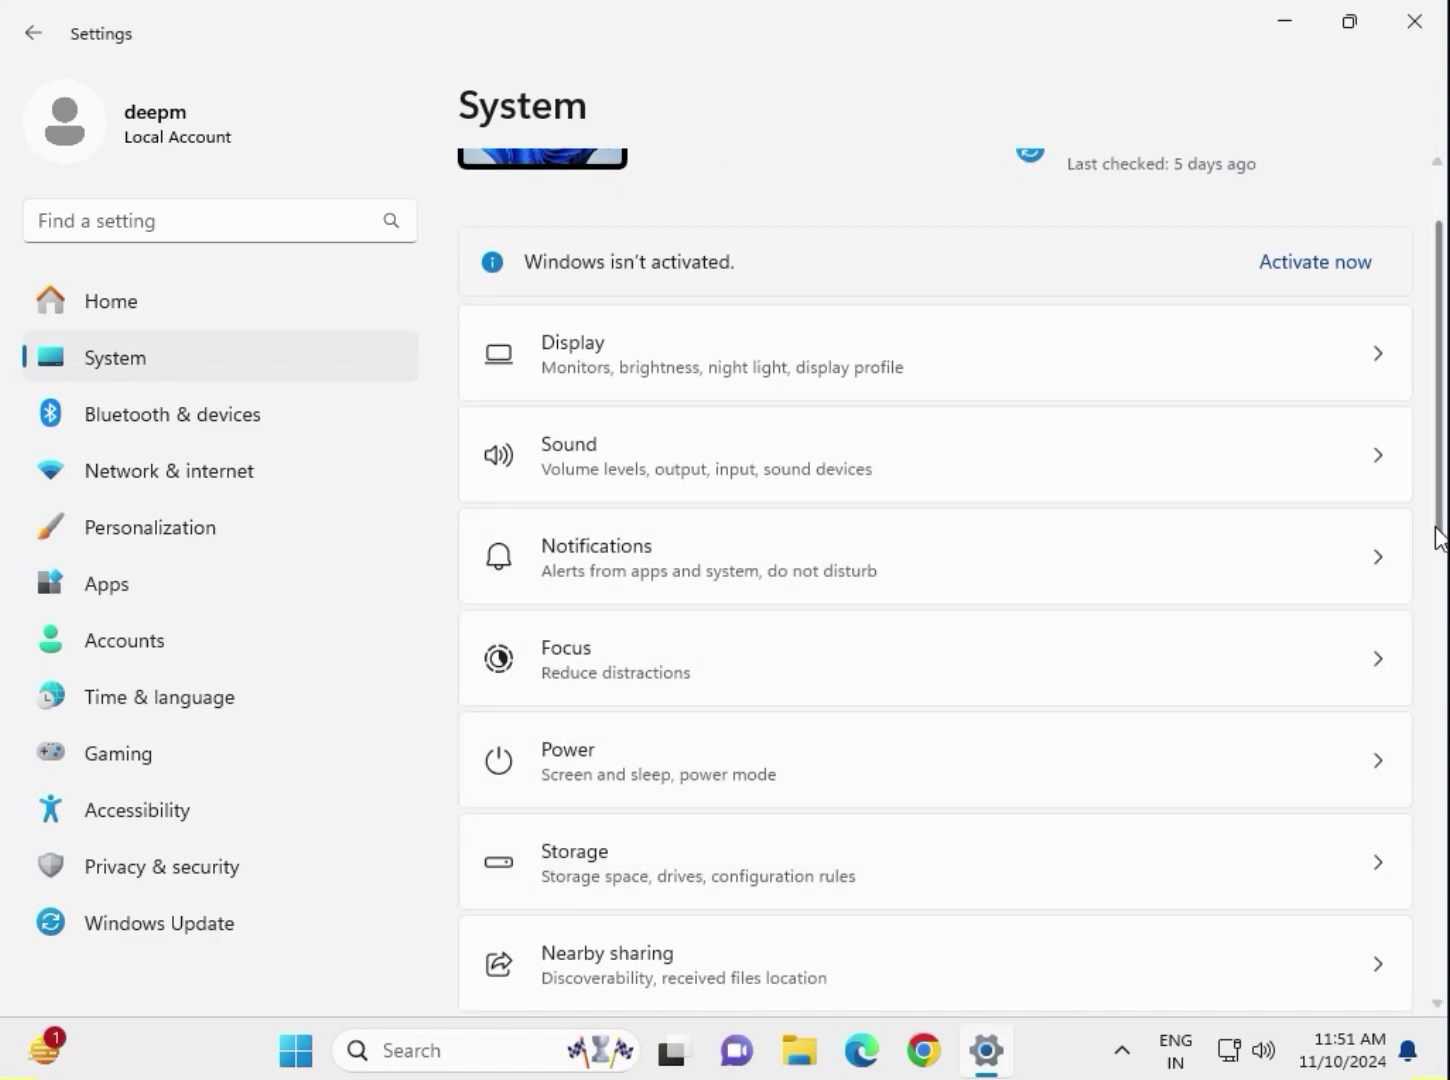
drag(1444, 534, 1421, 772)
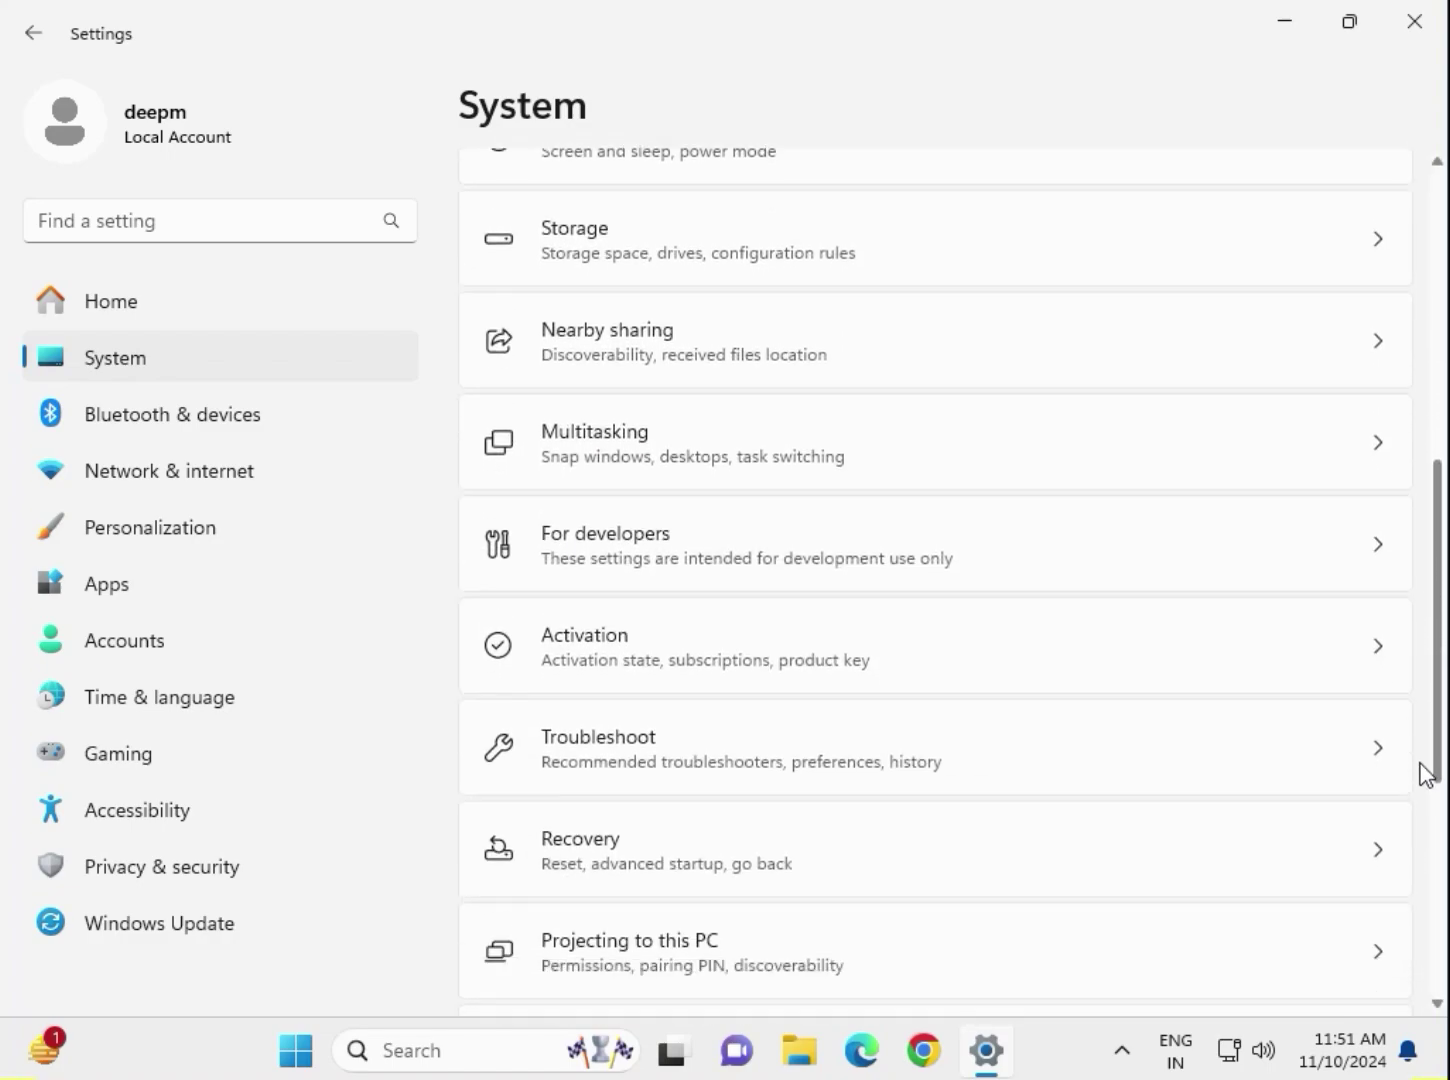
click(627, 761)
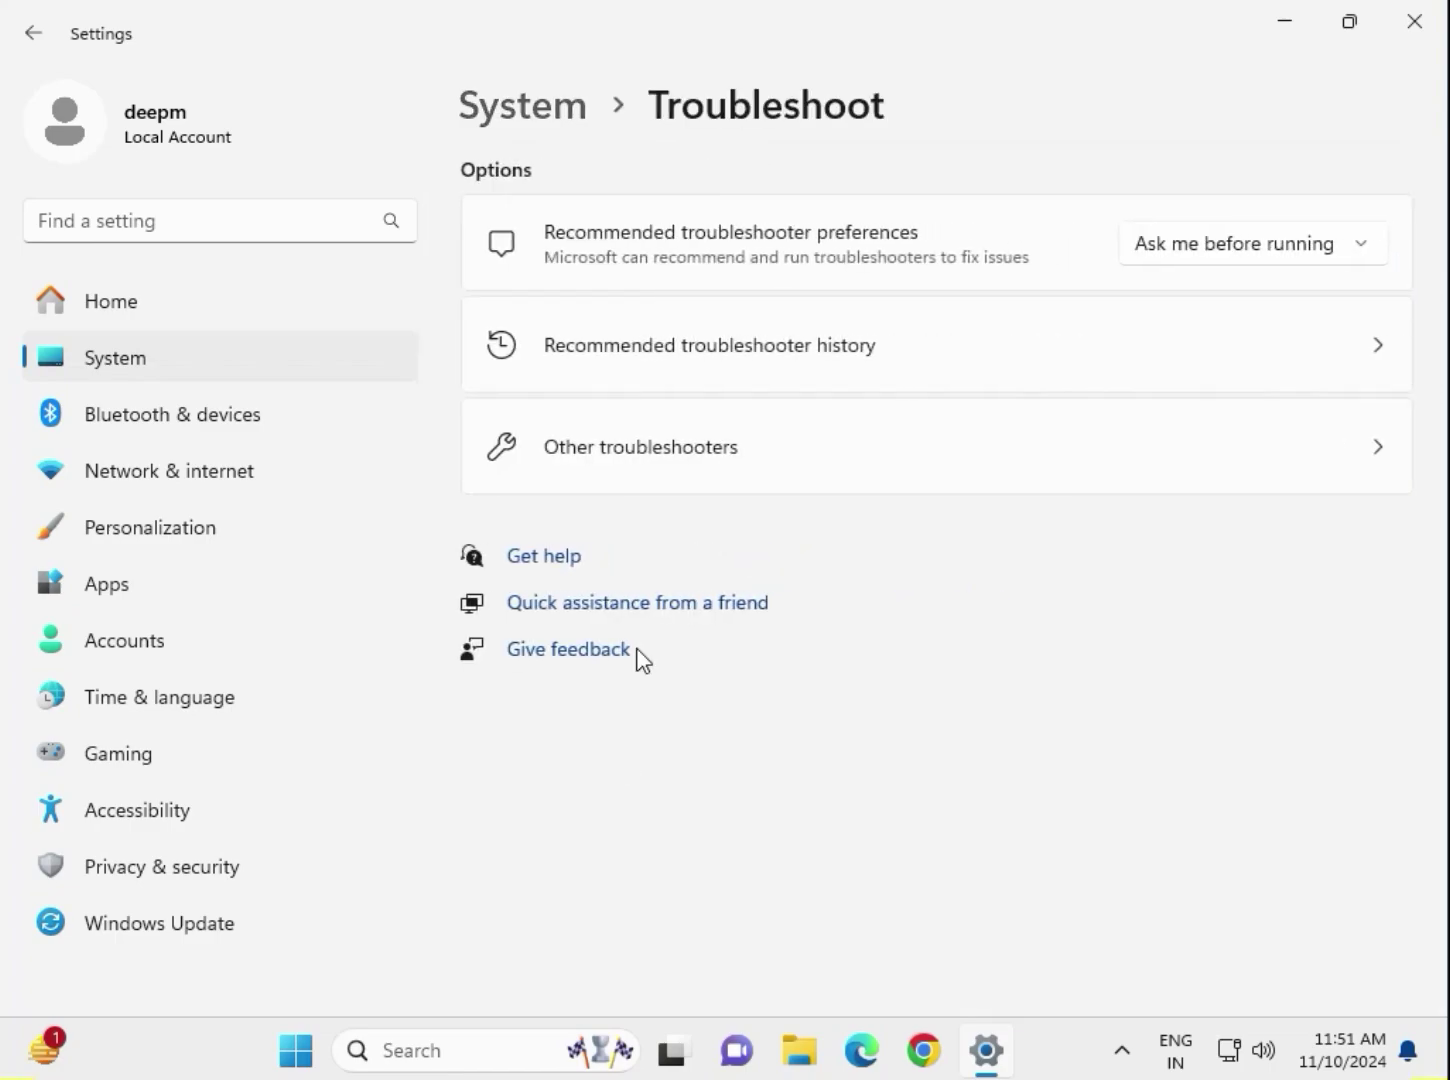
click(684, 463)
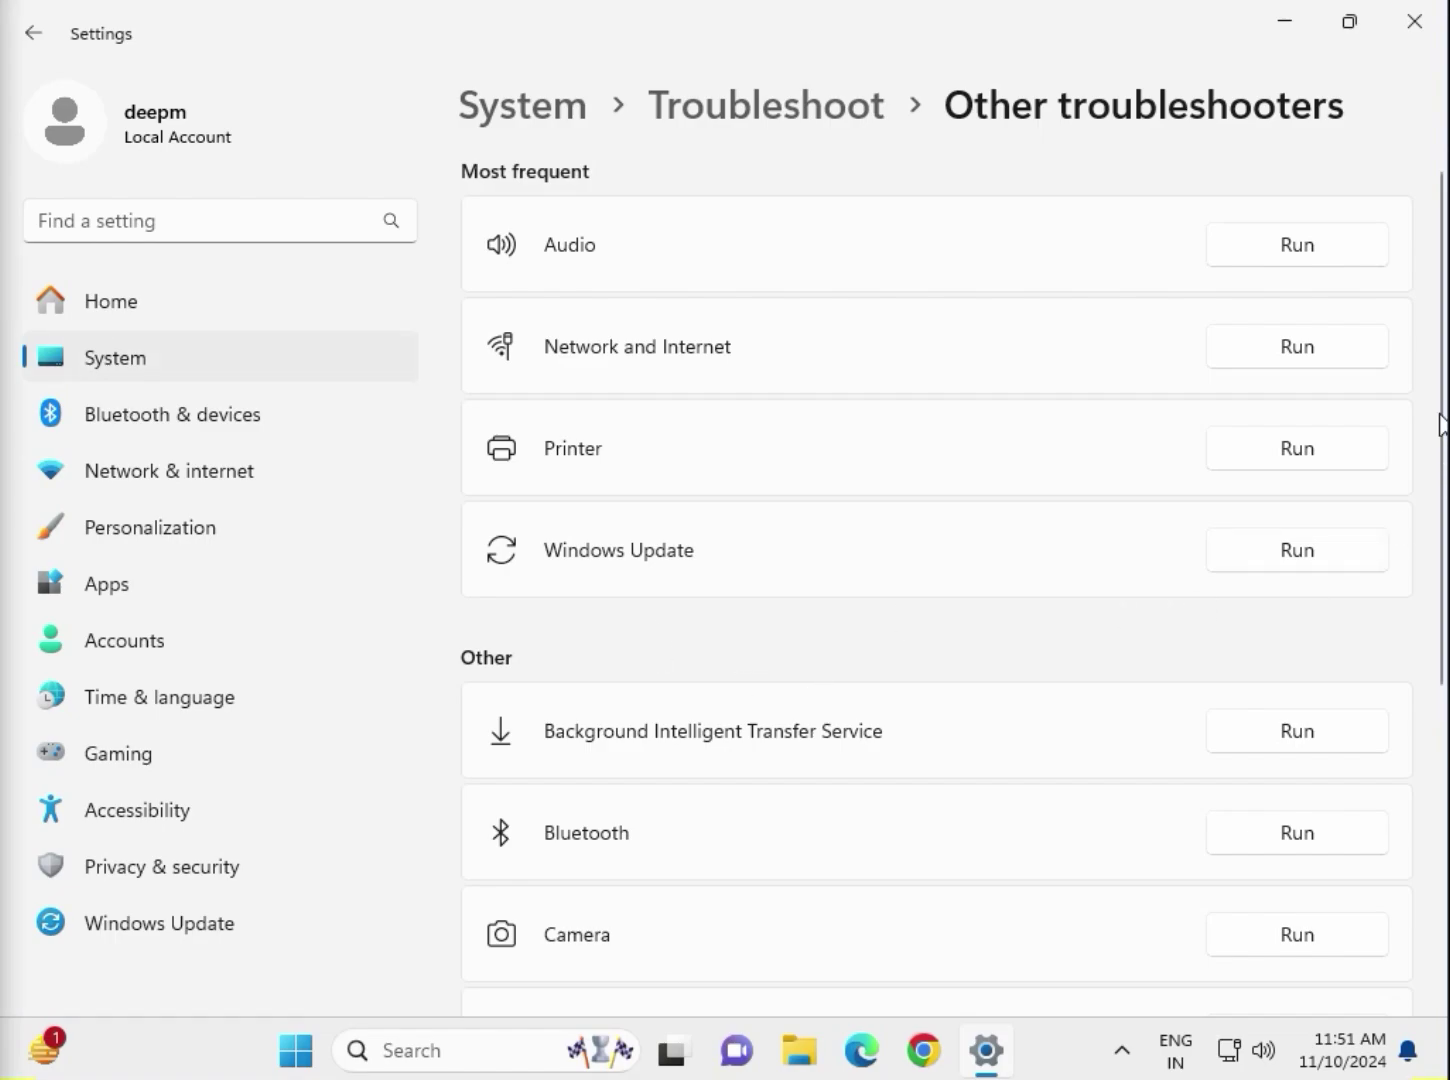
drag(1443, 548, 1420, 650)
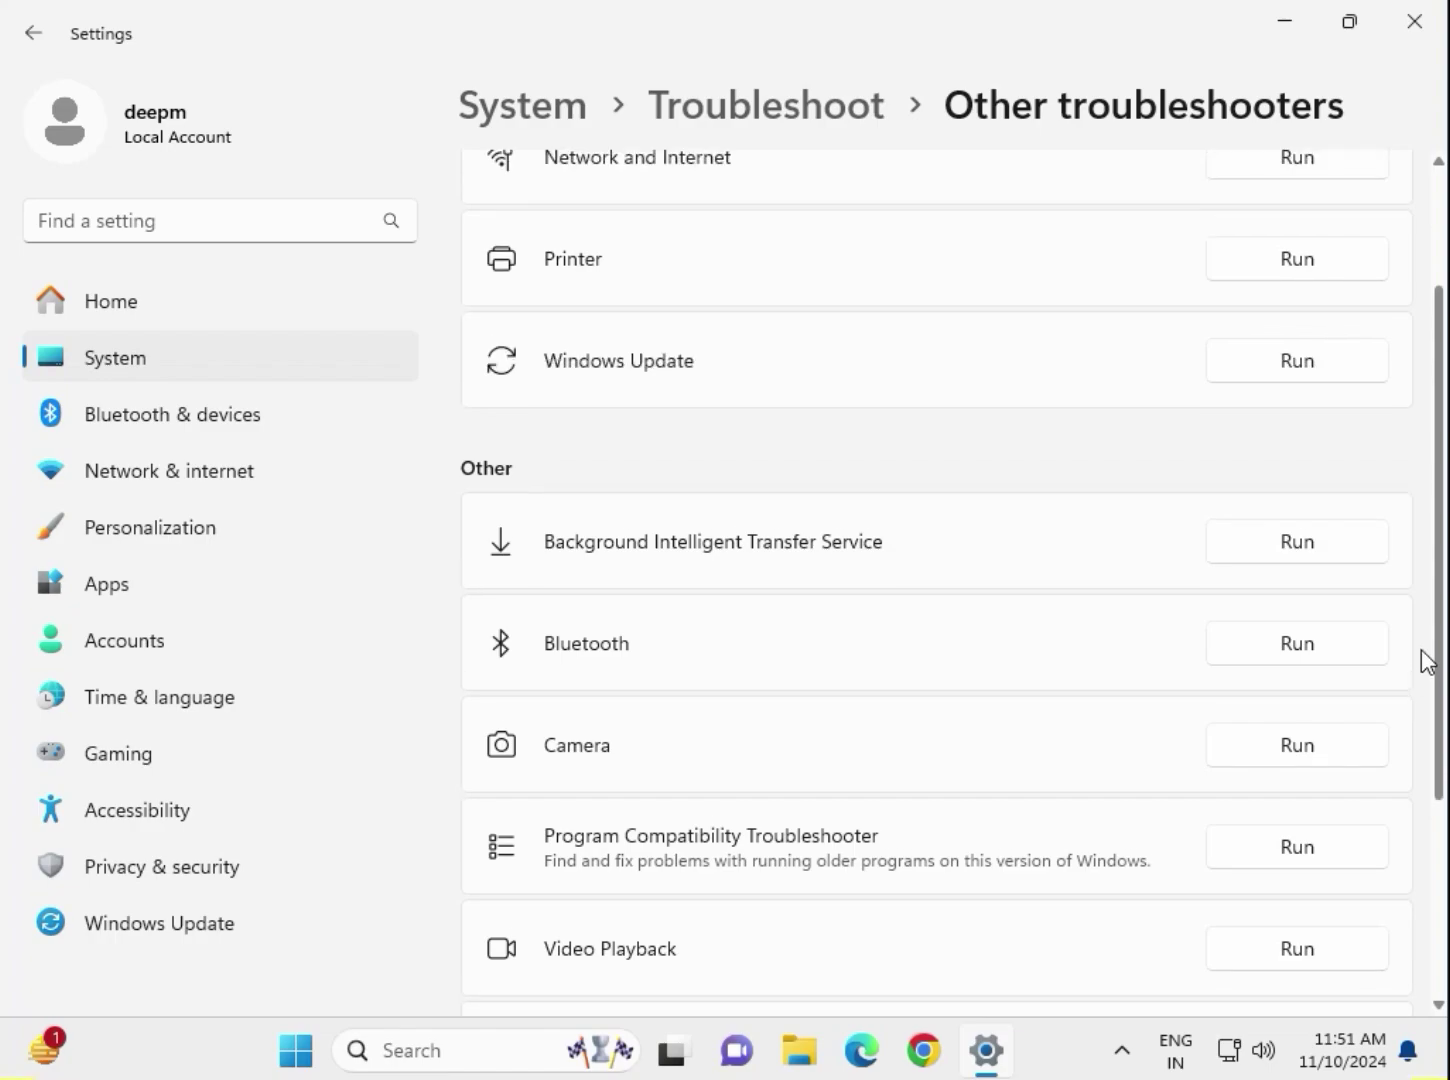
drag(1420, 649, 1420, 870)
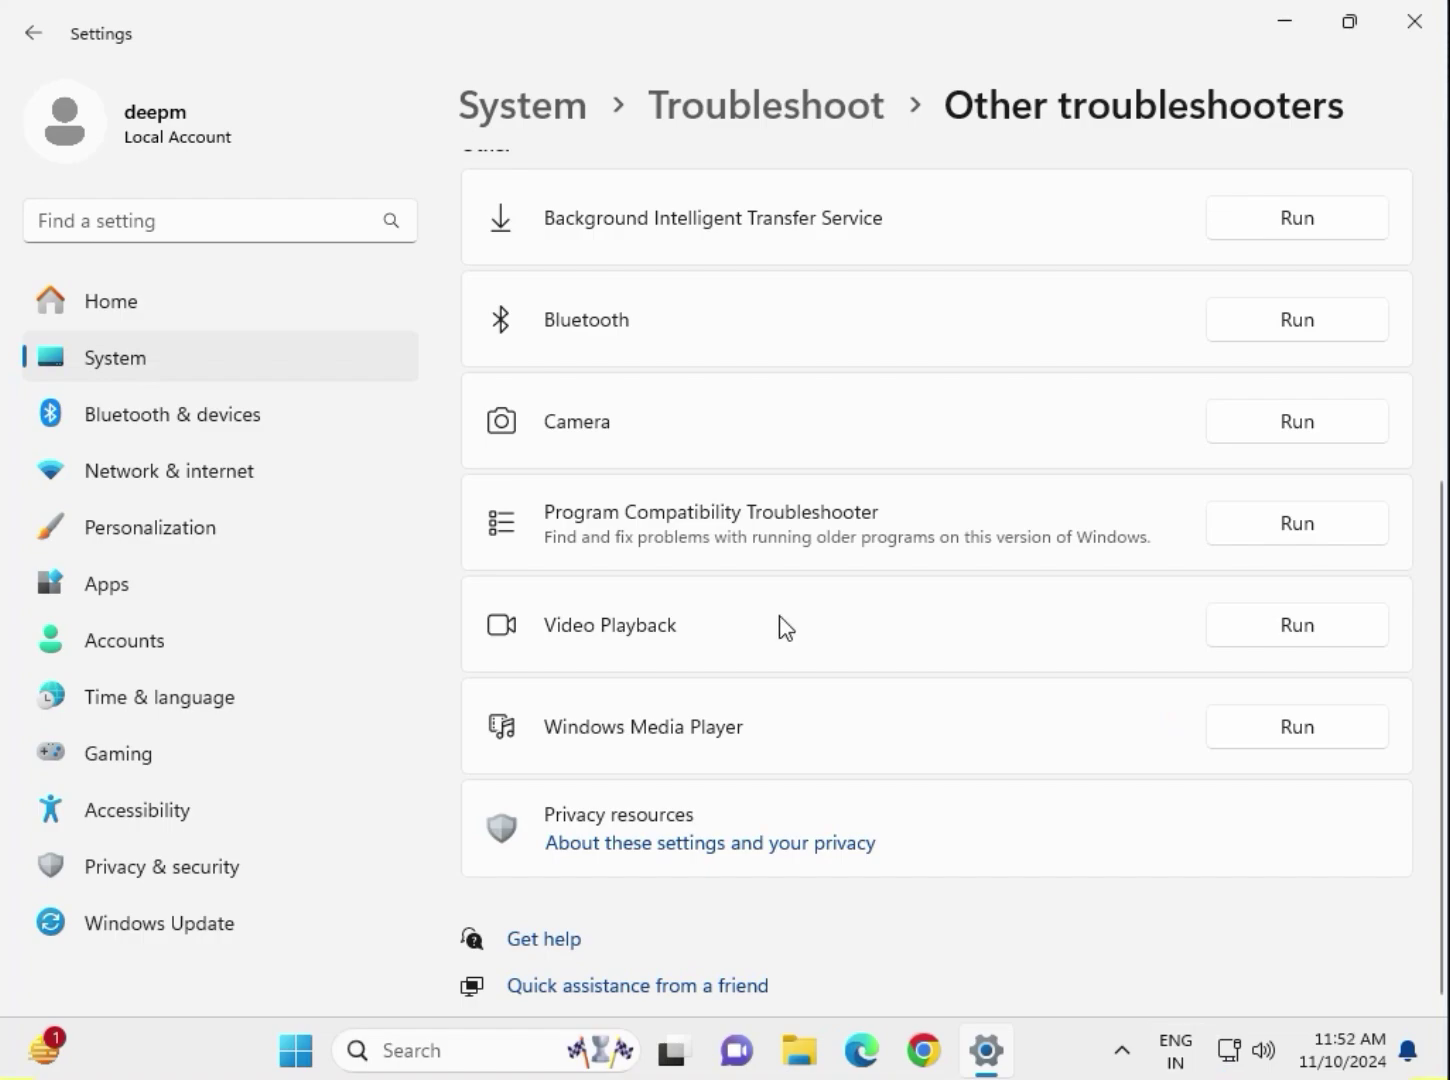
click(1414, 22)
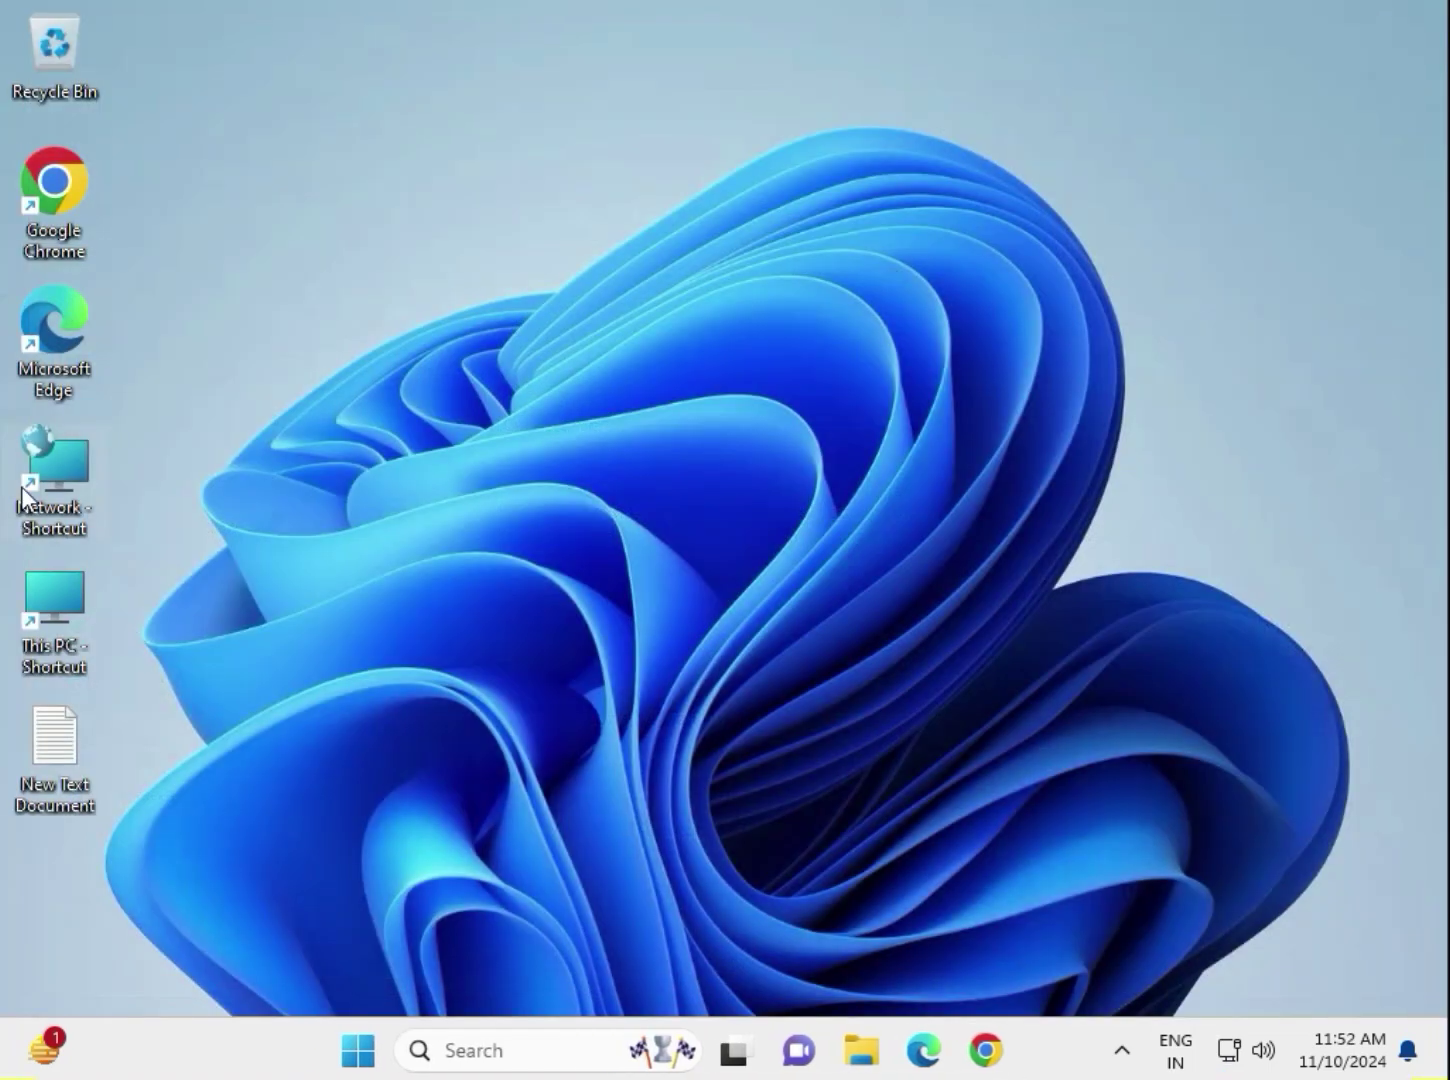
Start a check for Windows updates in Settings and minimize the window.
click(343, 1060)
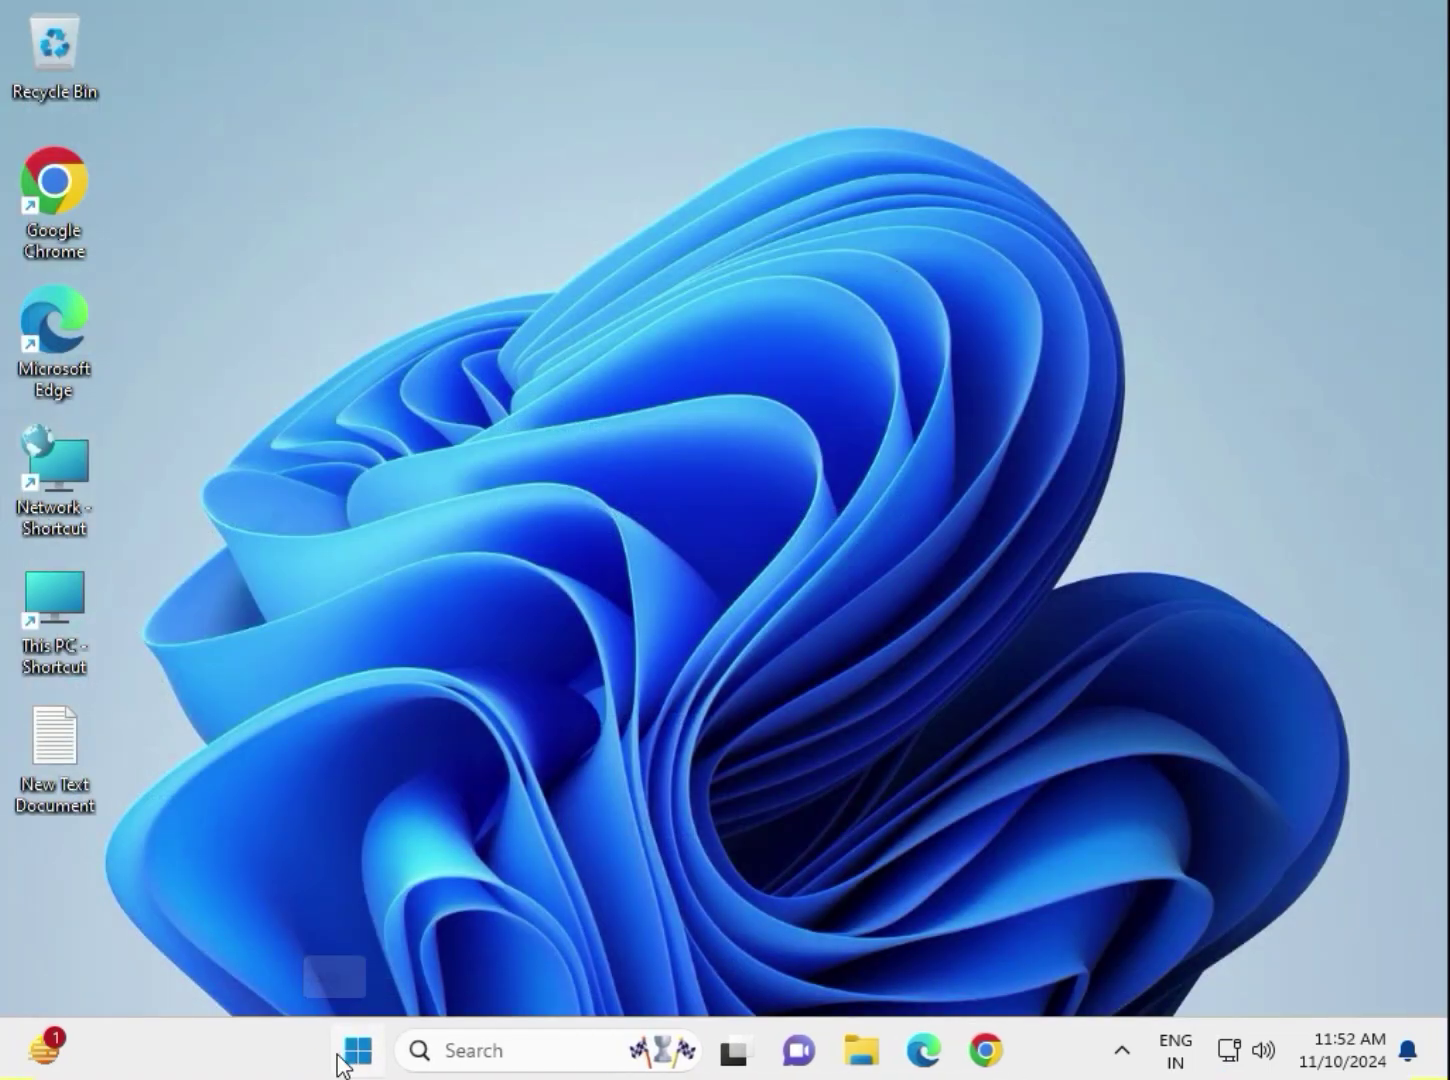
click(1036, 349)
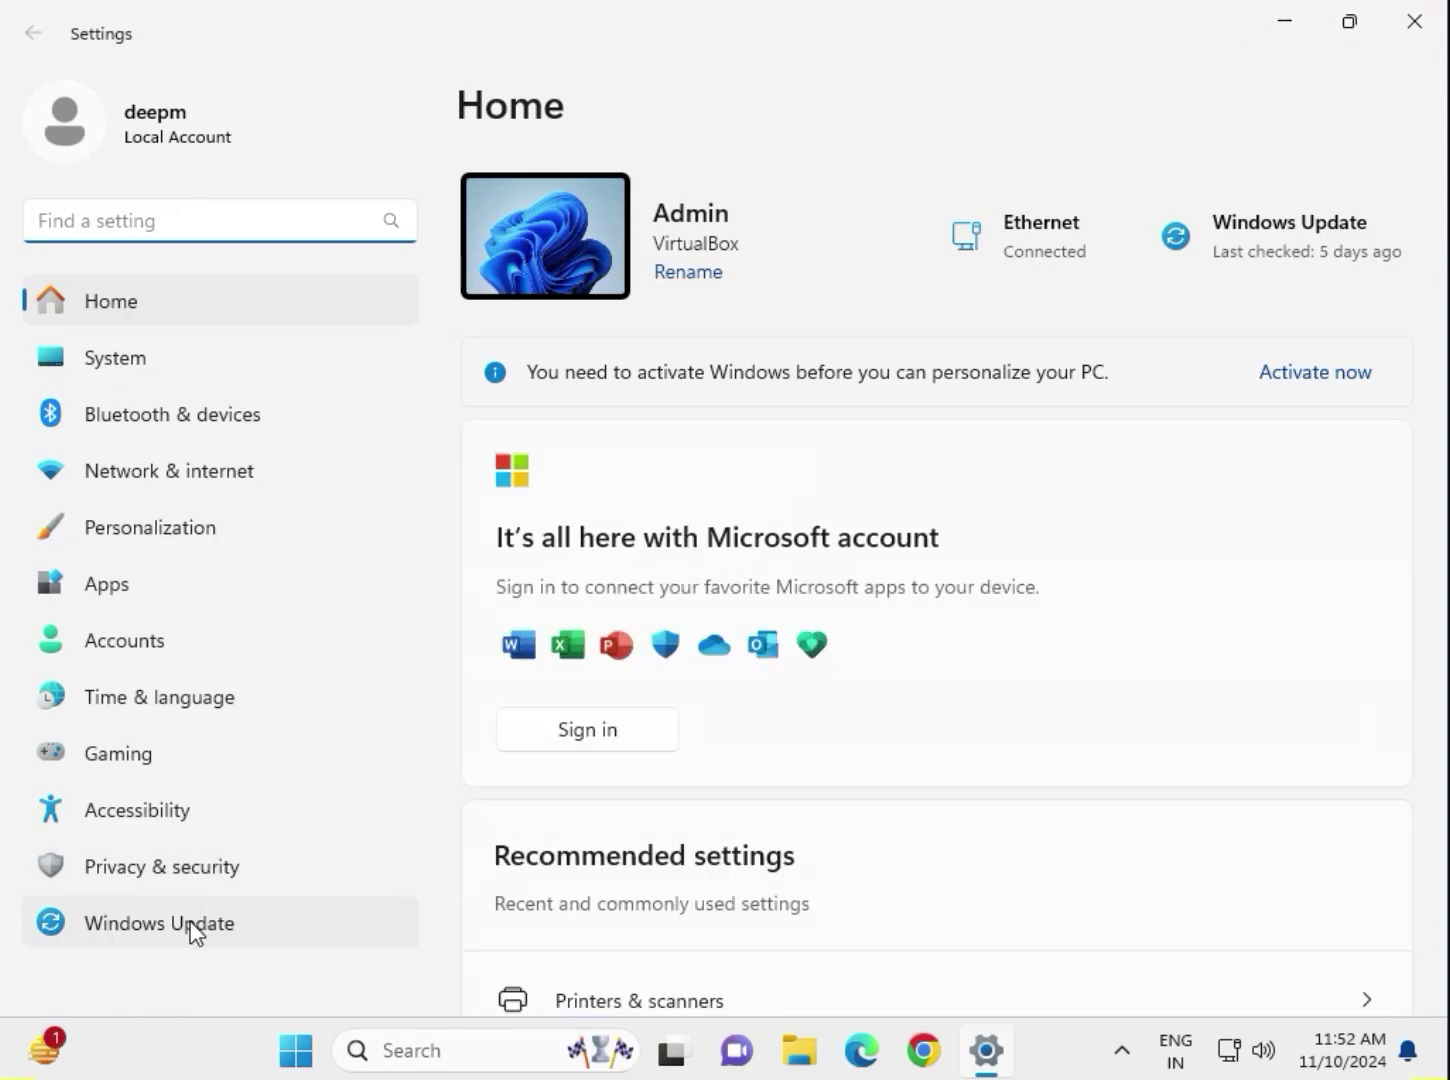
click(192, 930)
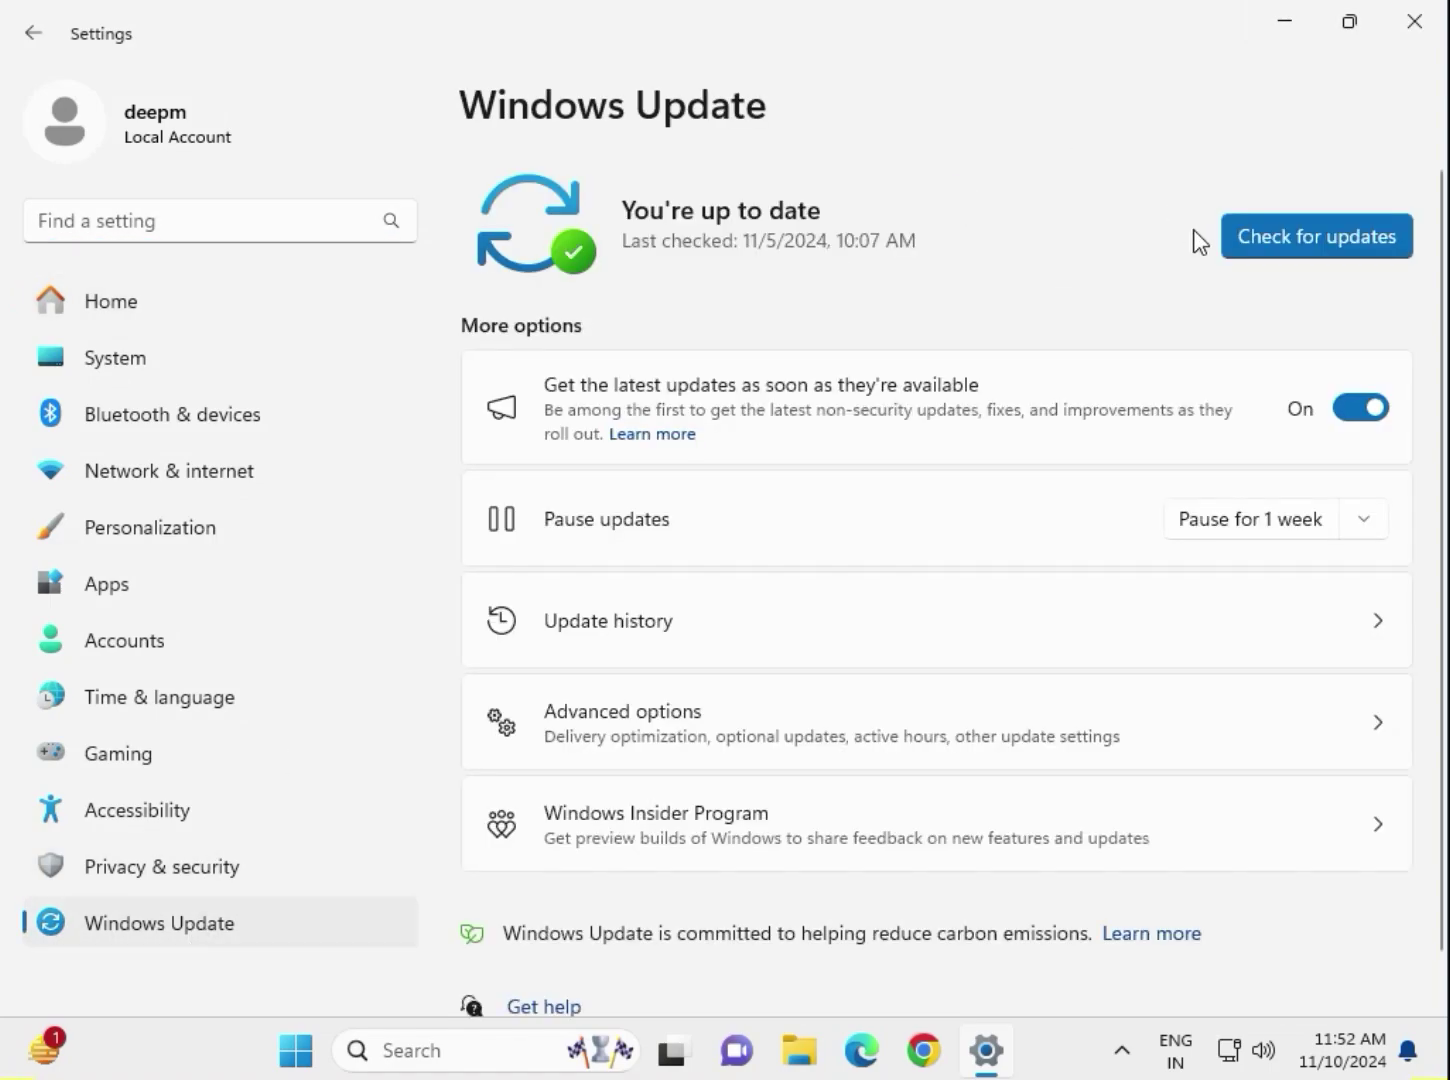
click(1294, 258)
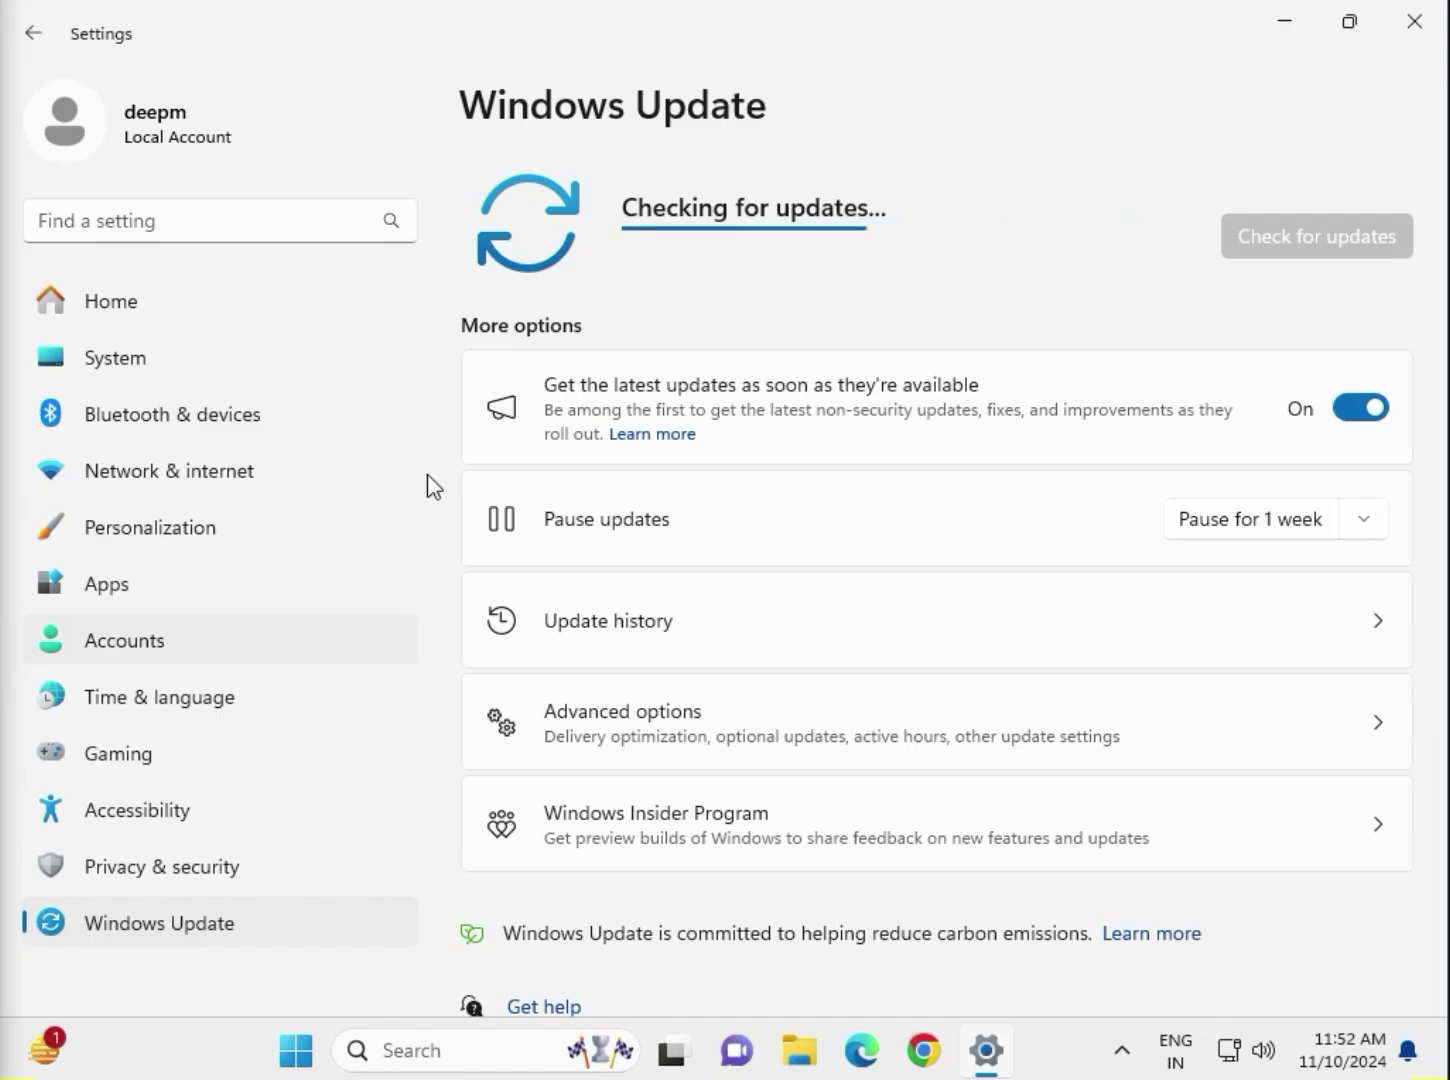
click(1280, 18)
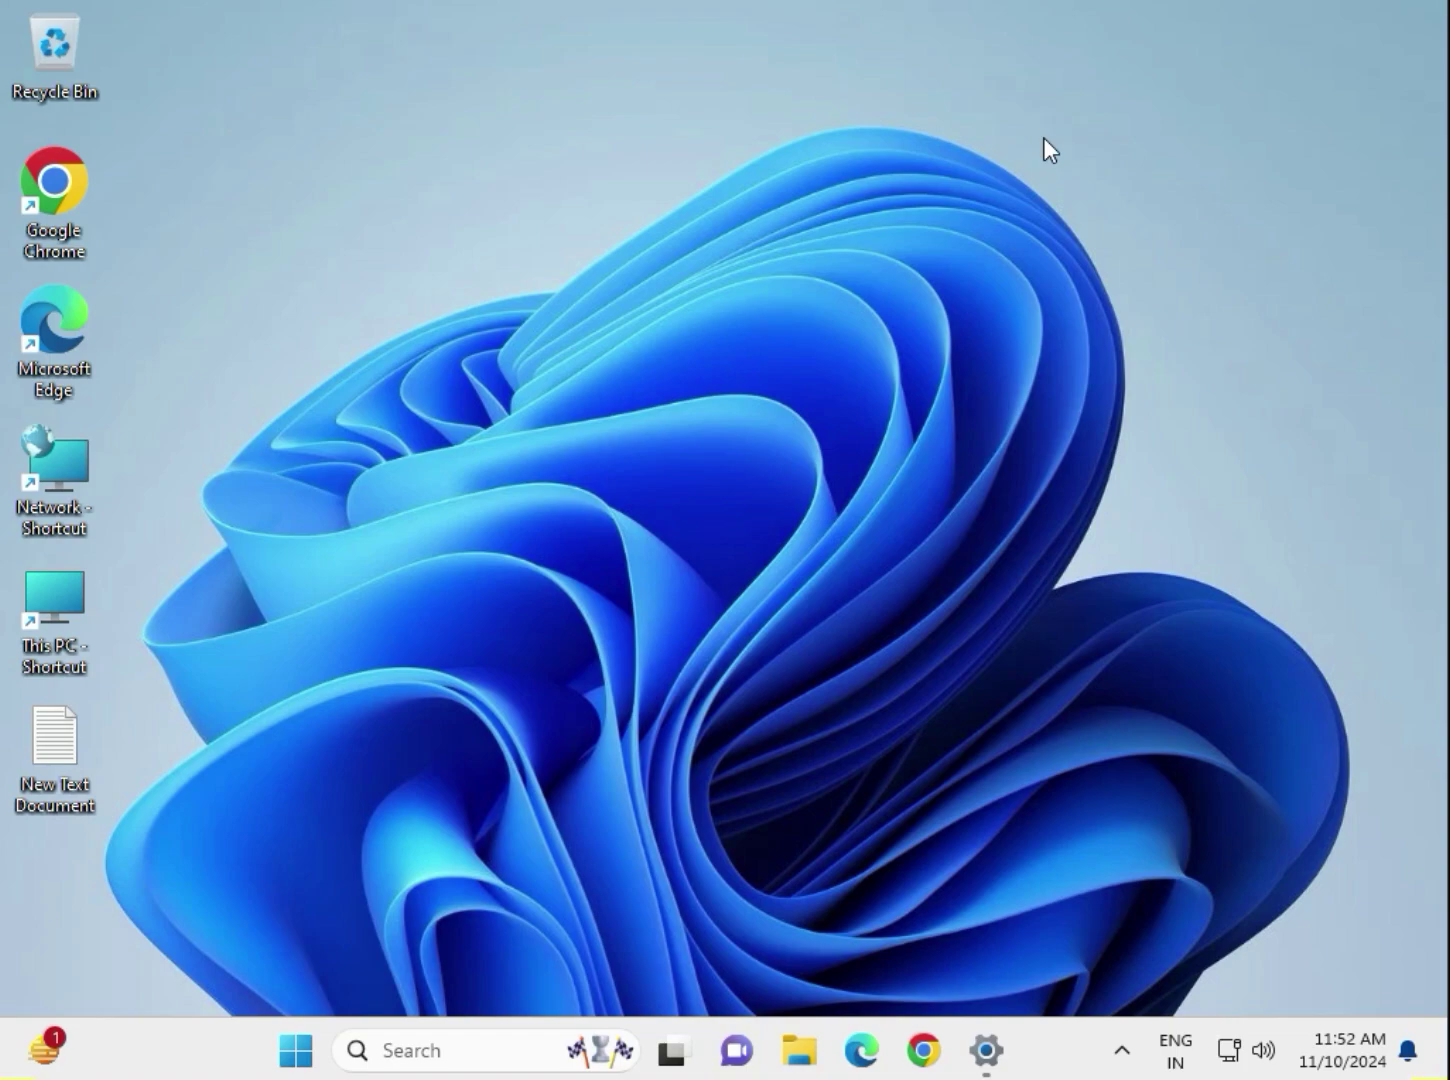
Open Device Manager and show the devices under Display adapters.
right_click(296, 1058)
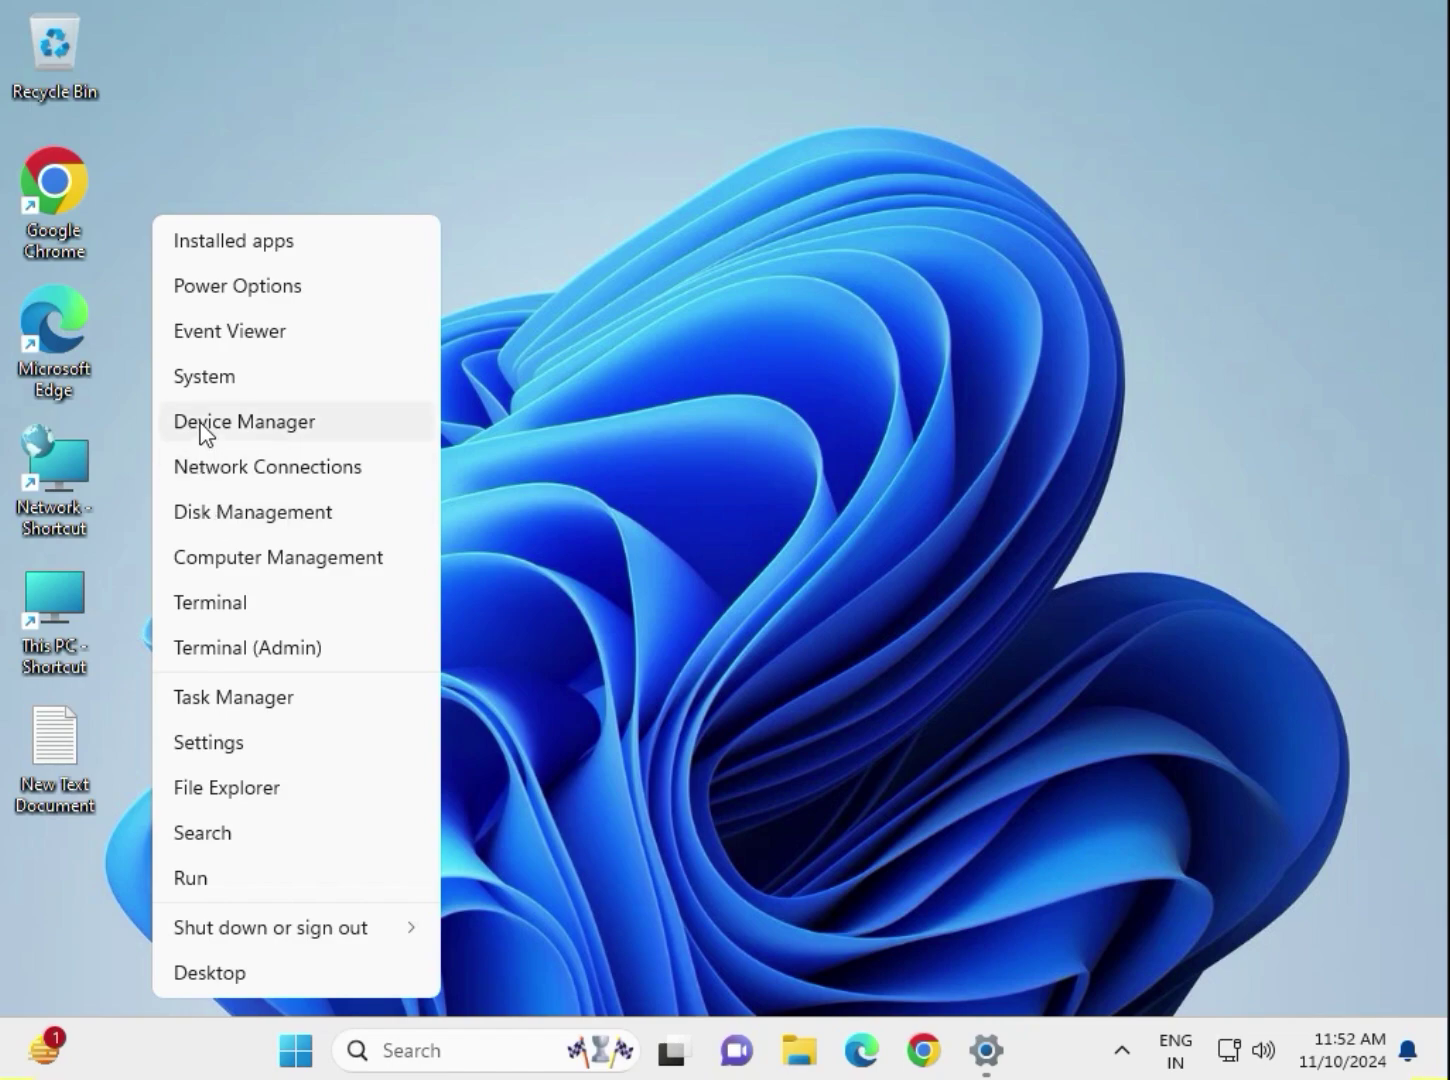
click(242, 420)
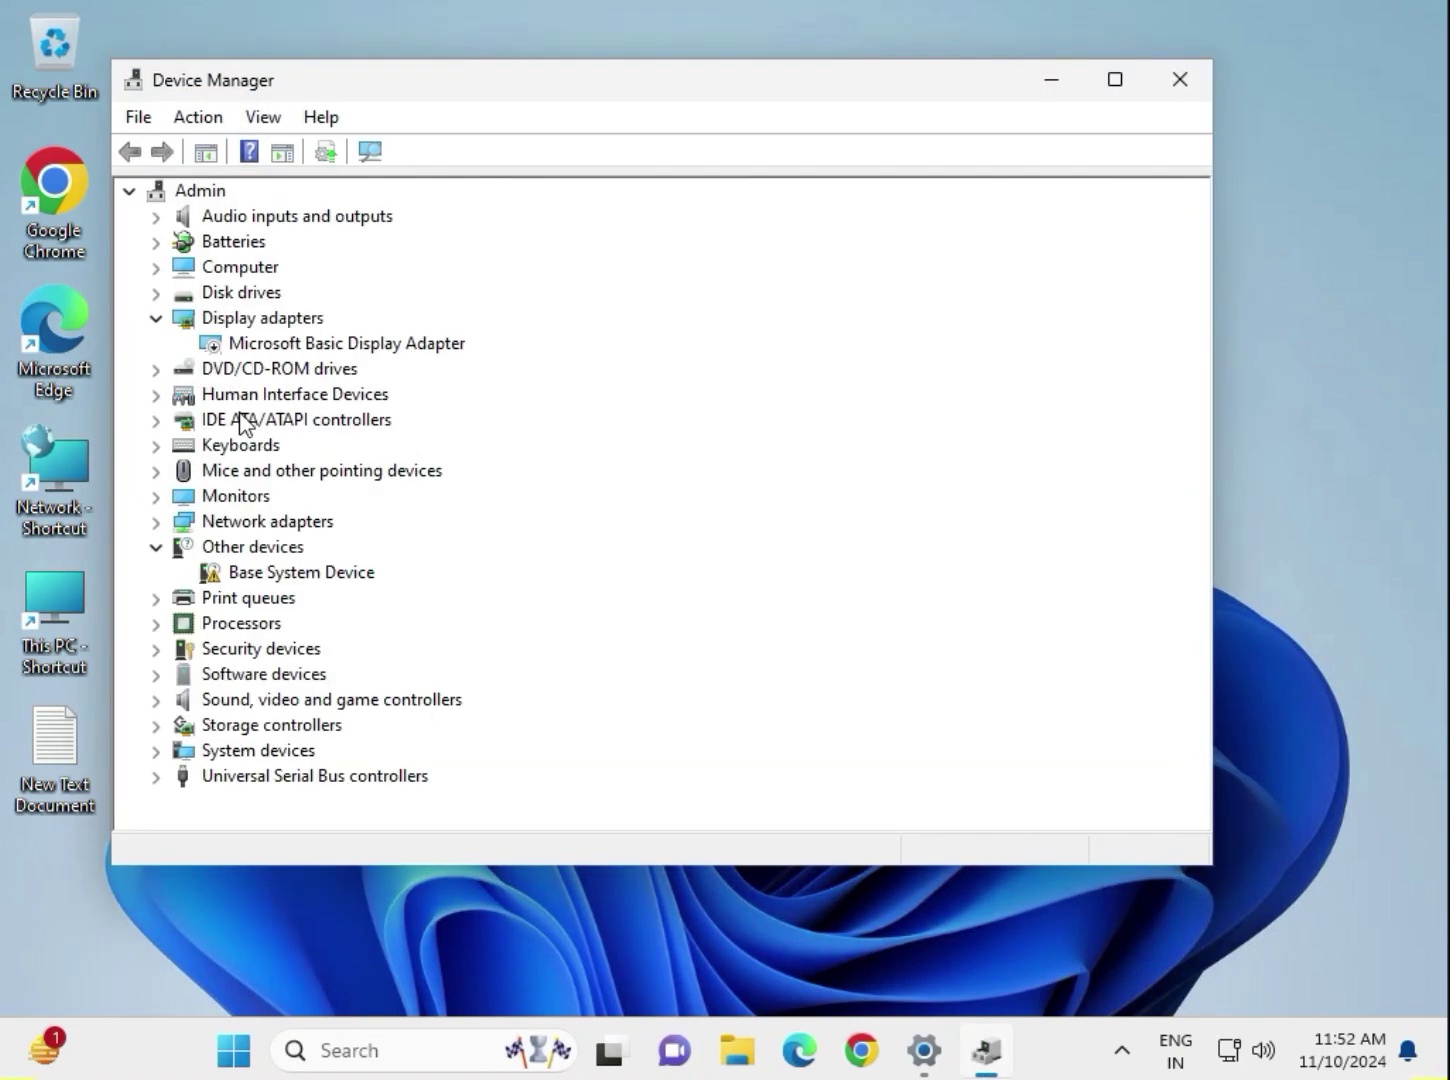
click(156, 320)
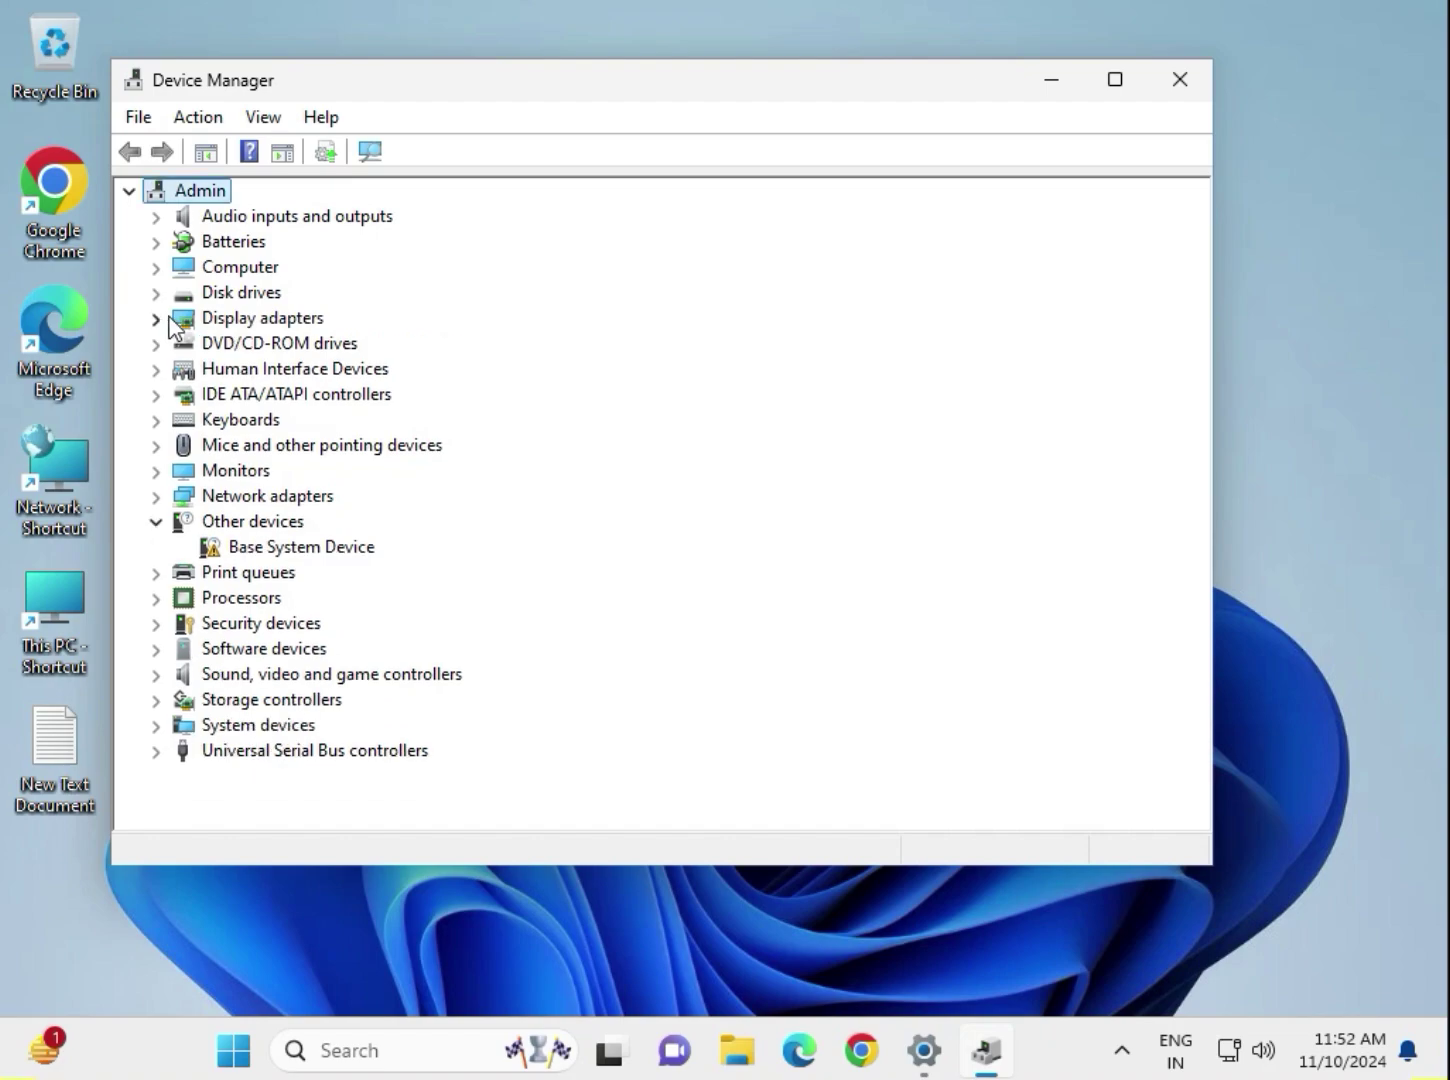
click(163, 322)
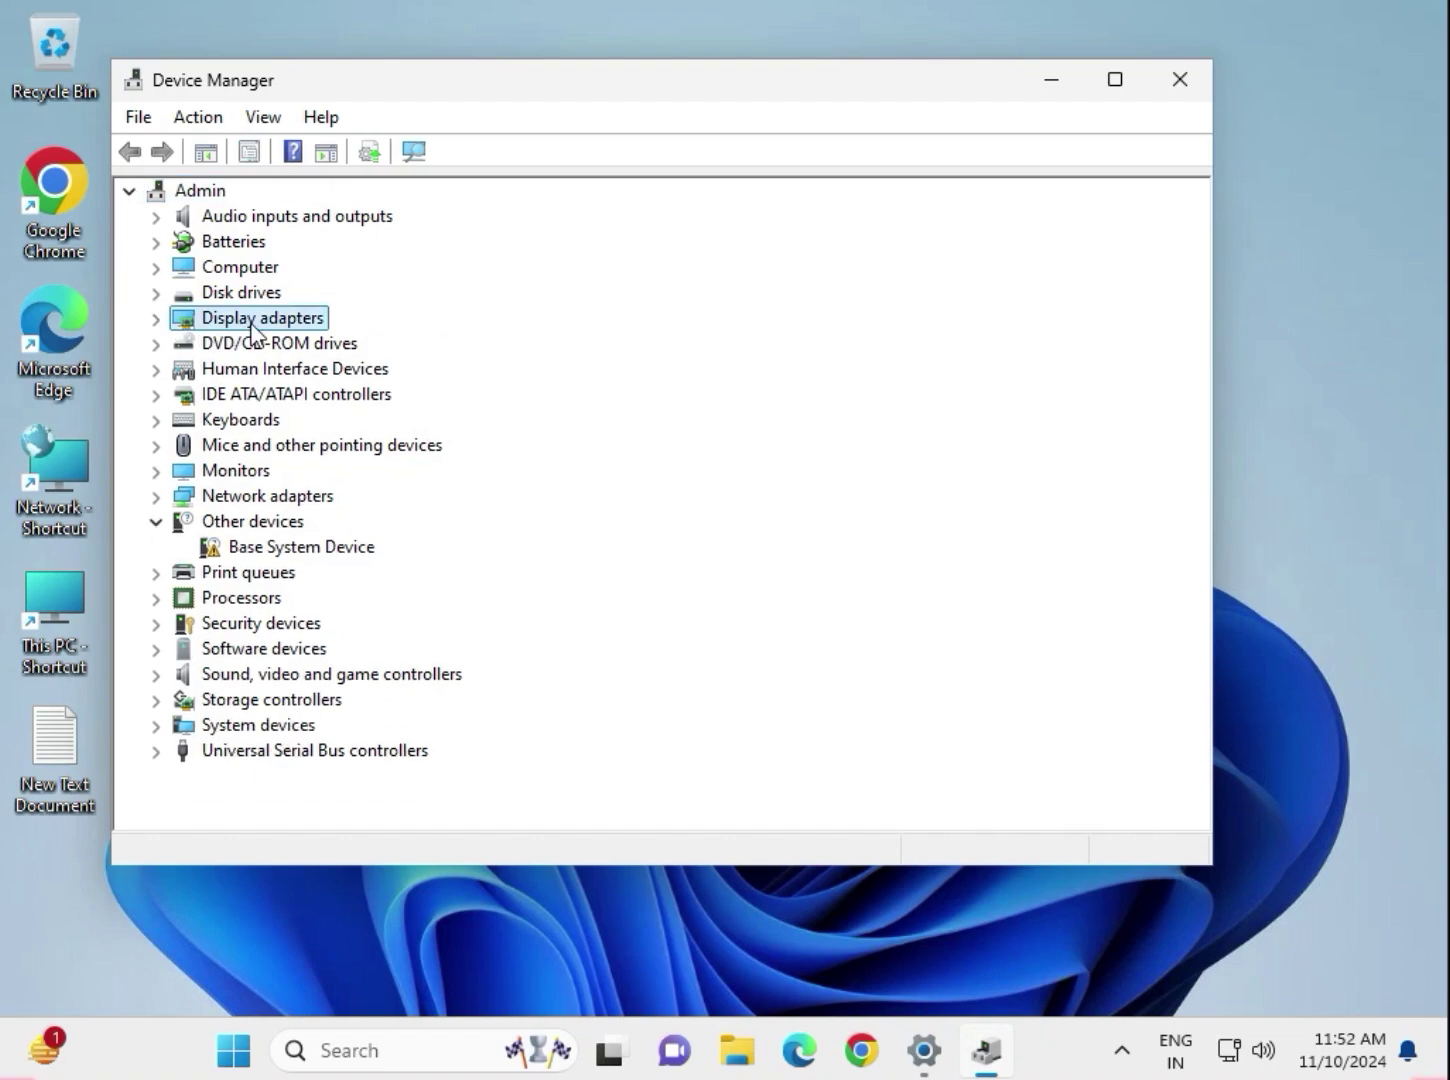
click(157, 319)
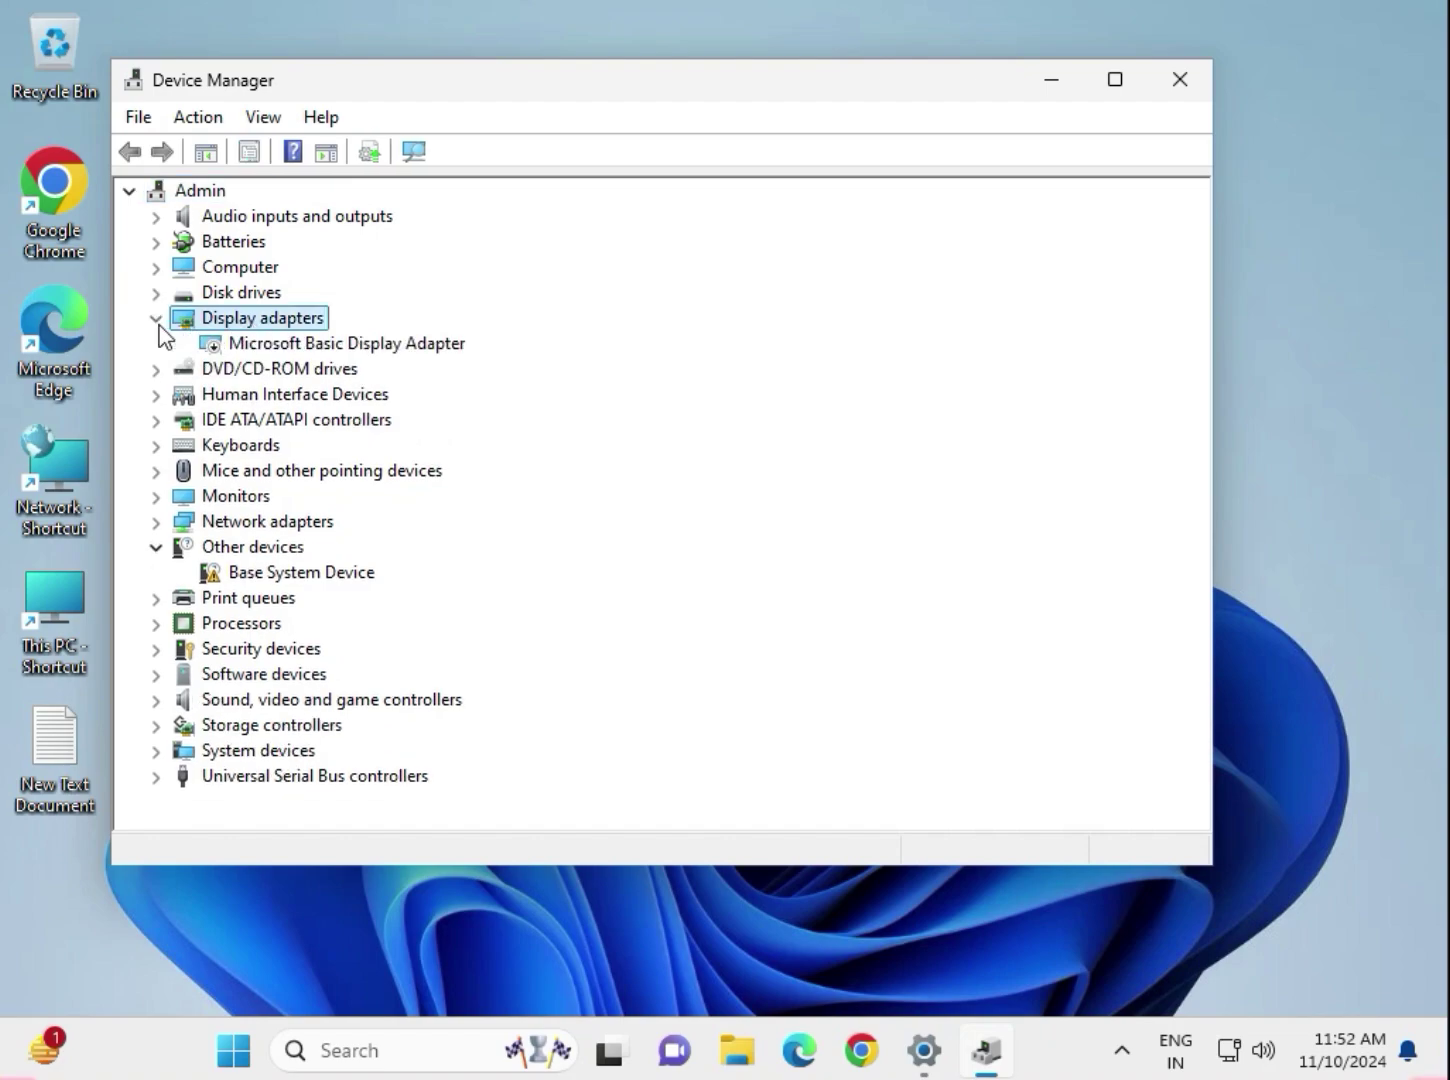
Search automatically for an updated driver for the Microsoft Basic Display Adapter and close Device Manager.
click(212, 345)
right_click(260, 341)
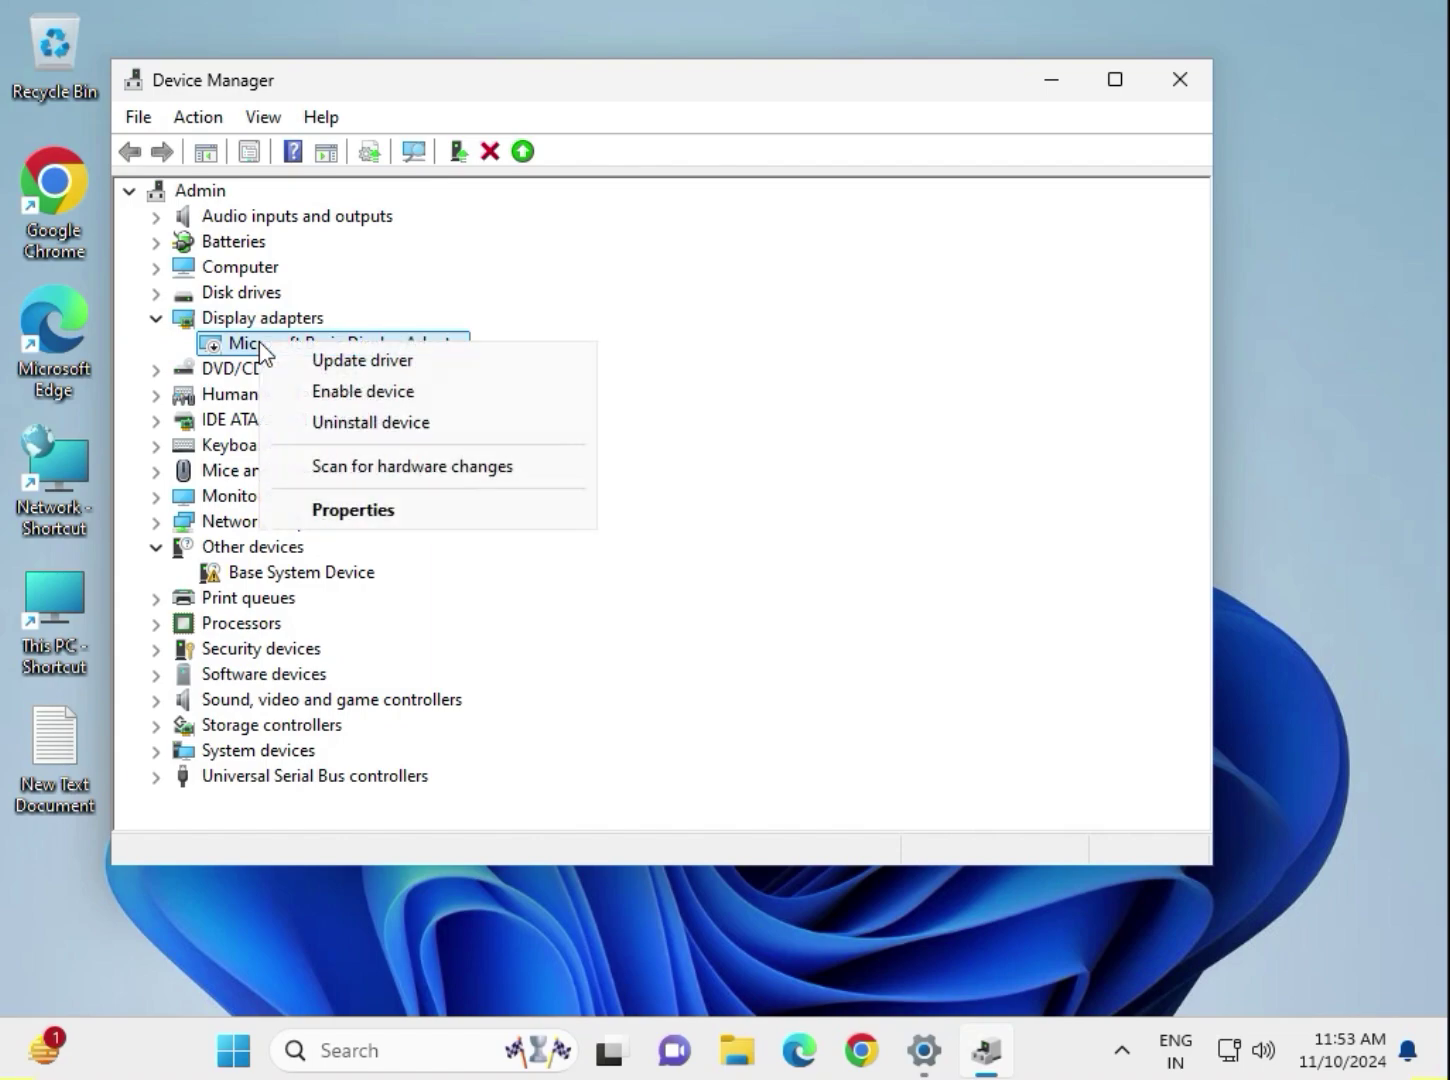
click(322, 355)
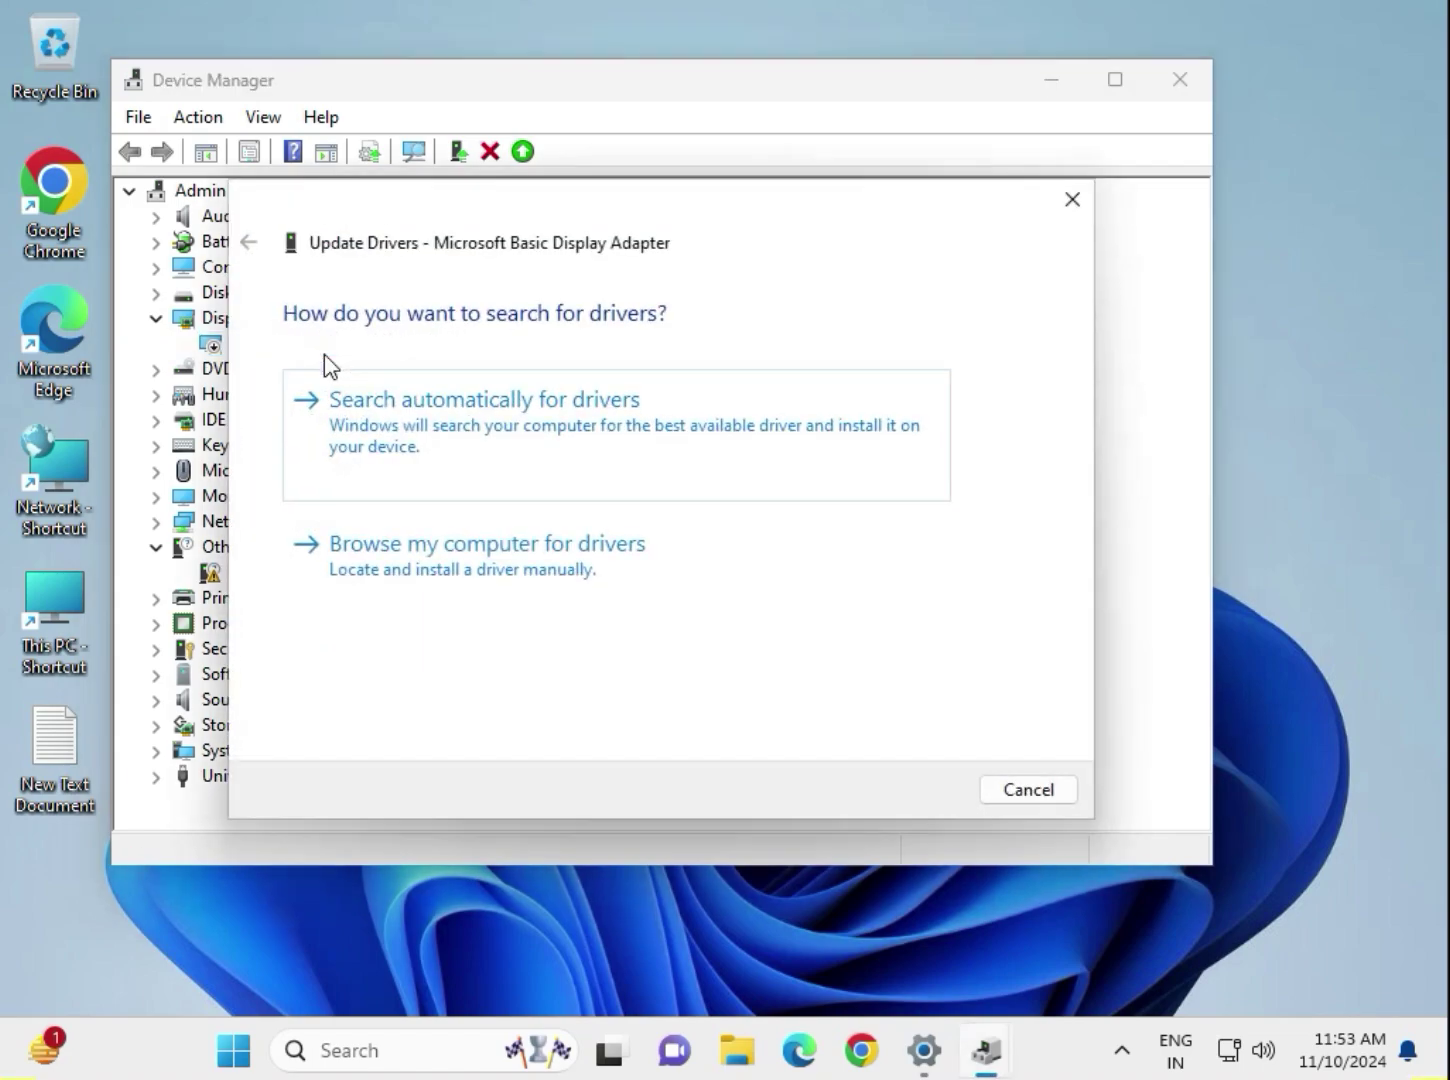
click(520, 417)
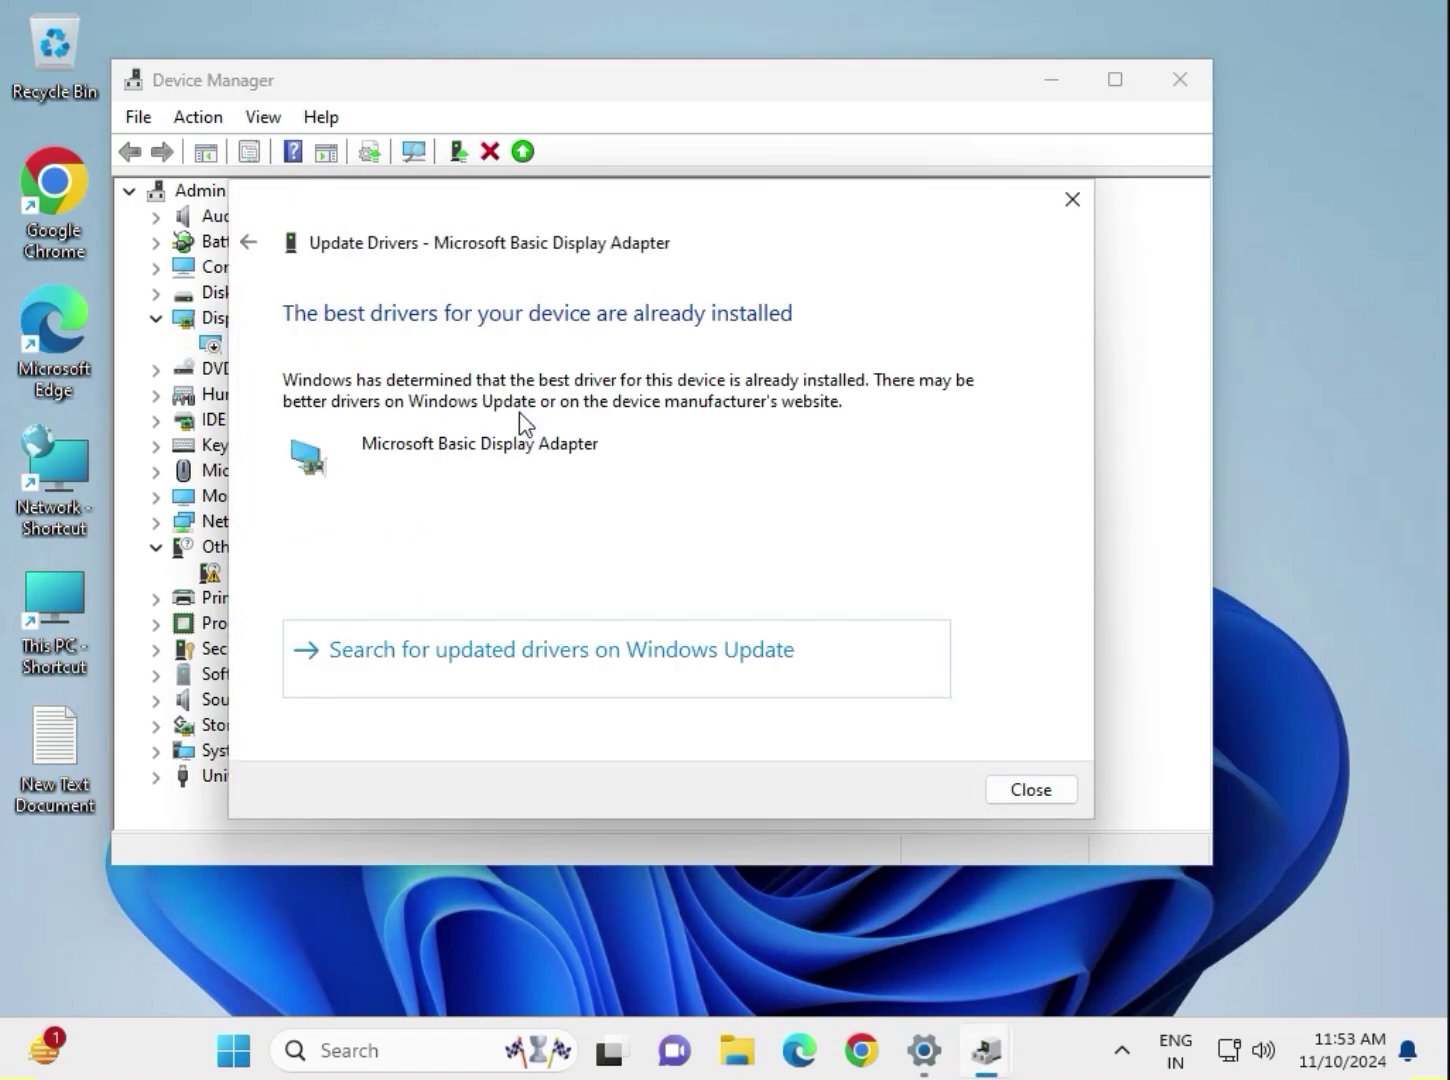
click(1033, 788)
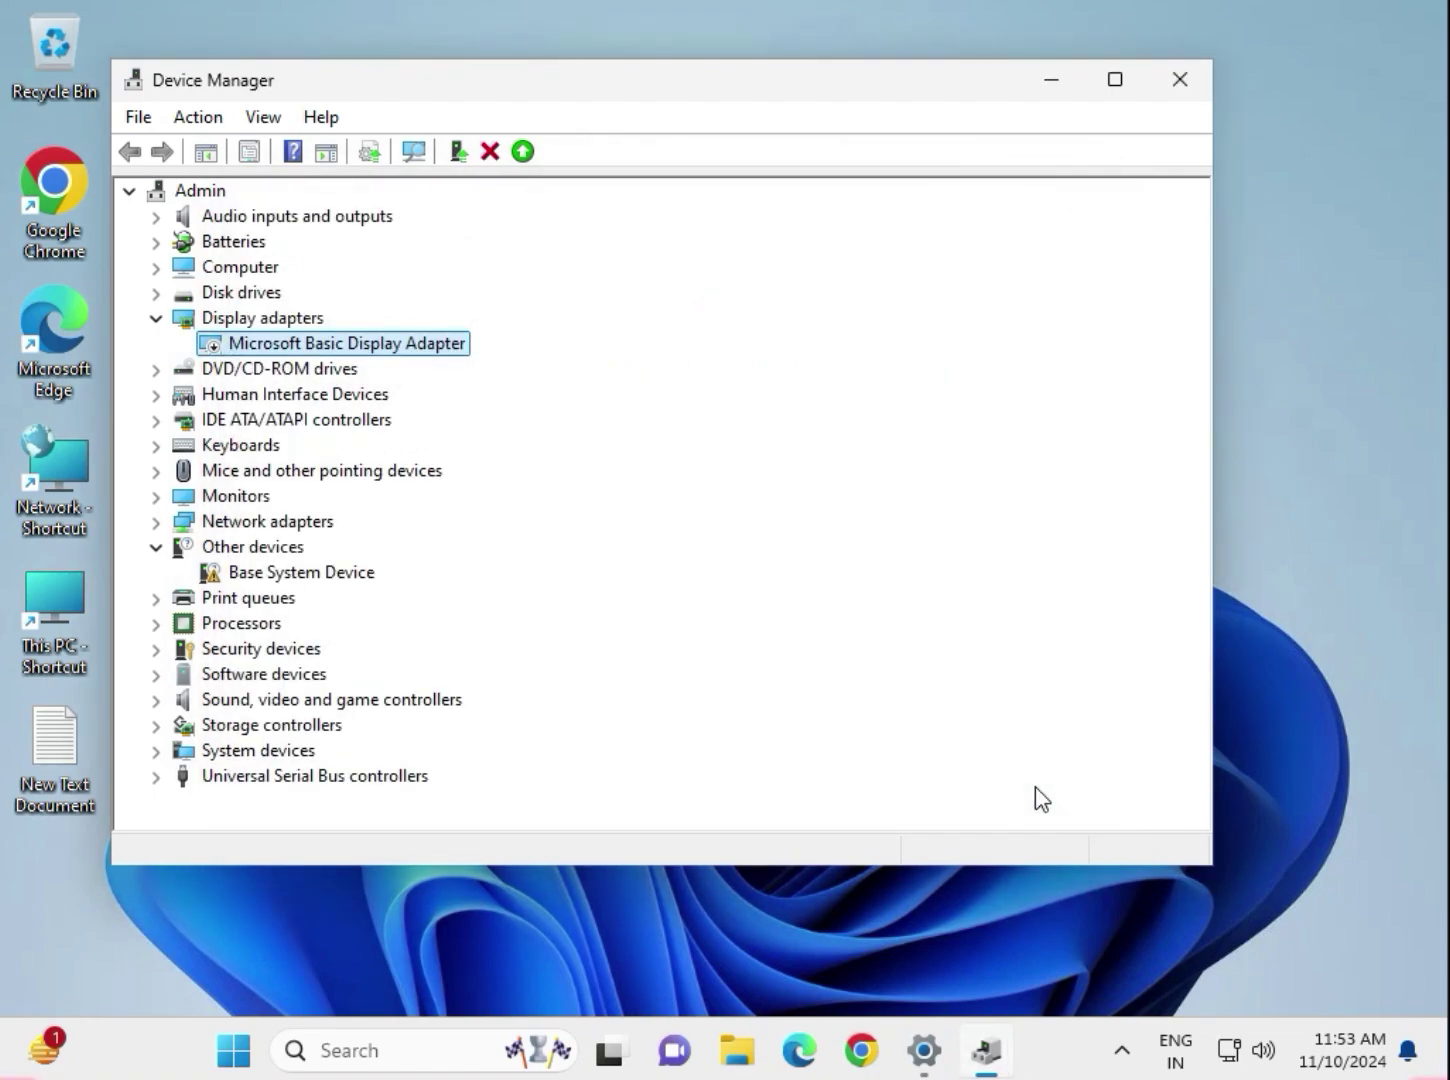
click(1173, 97)
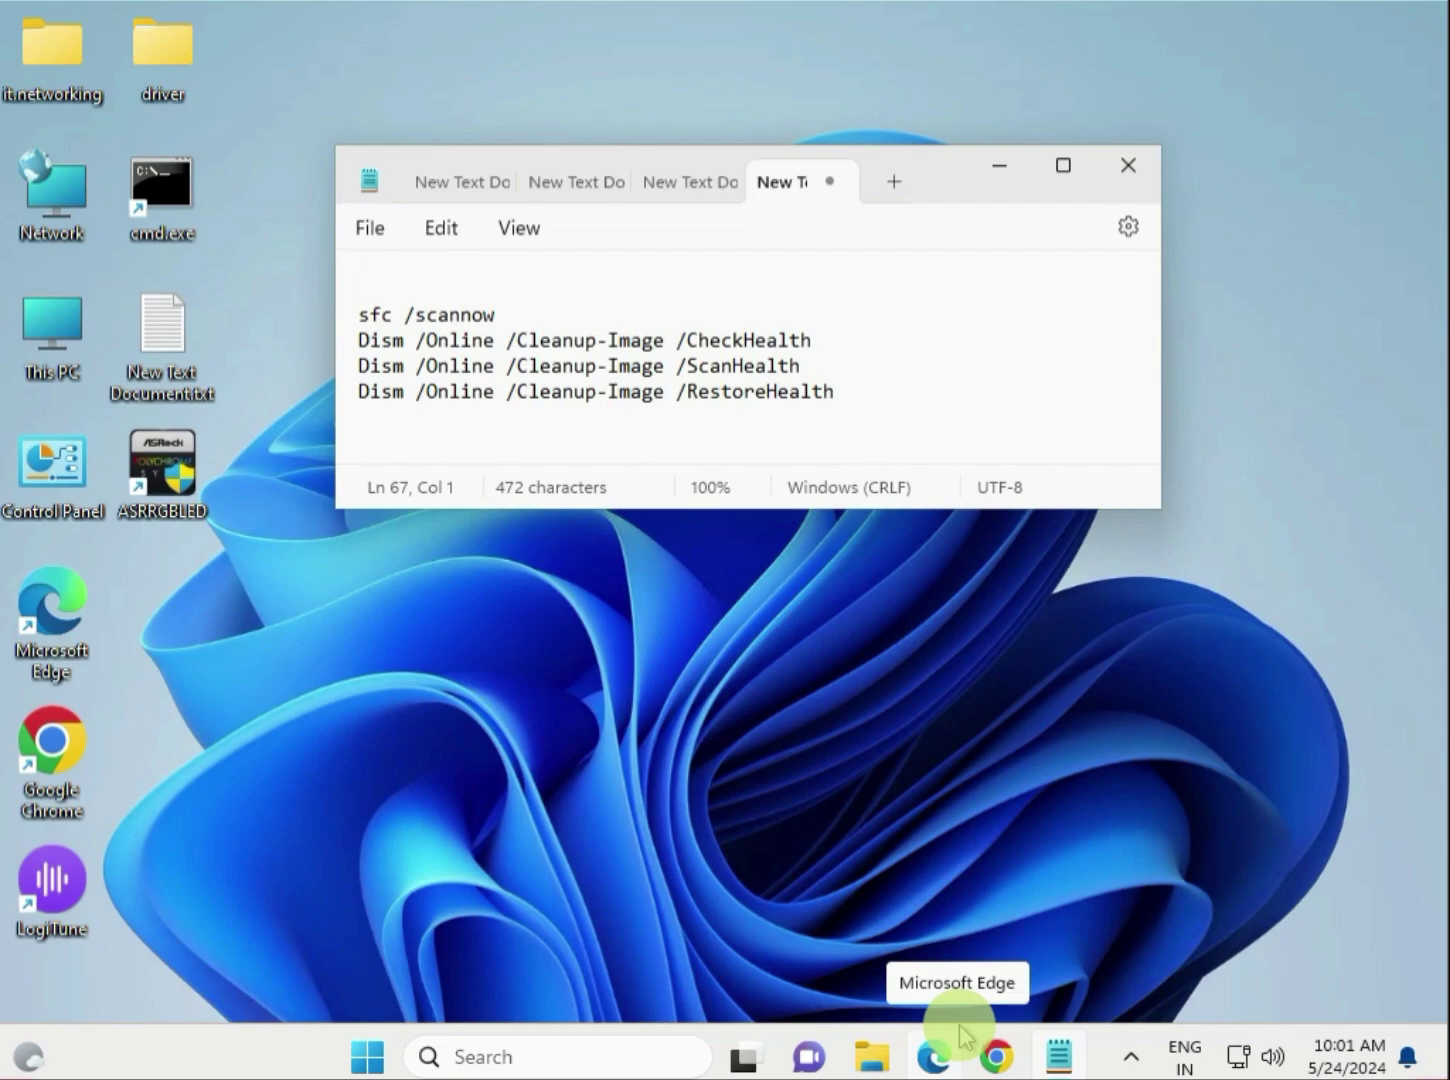
Search for cmd and open Command Prompt as administrator, allowing it to make changes to the device.
click(368, 1056)
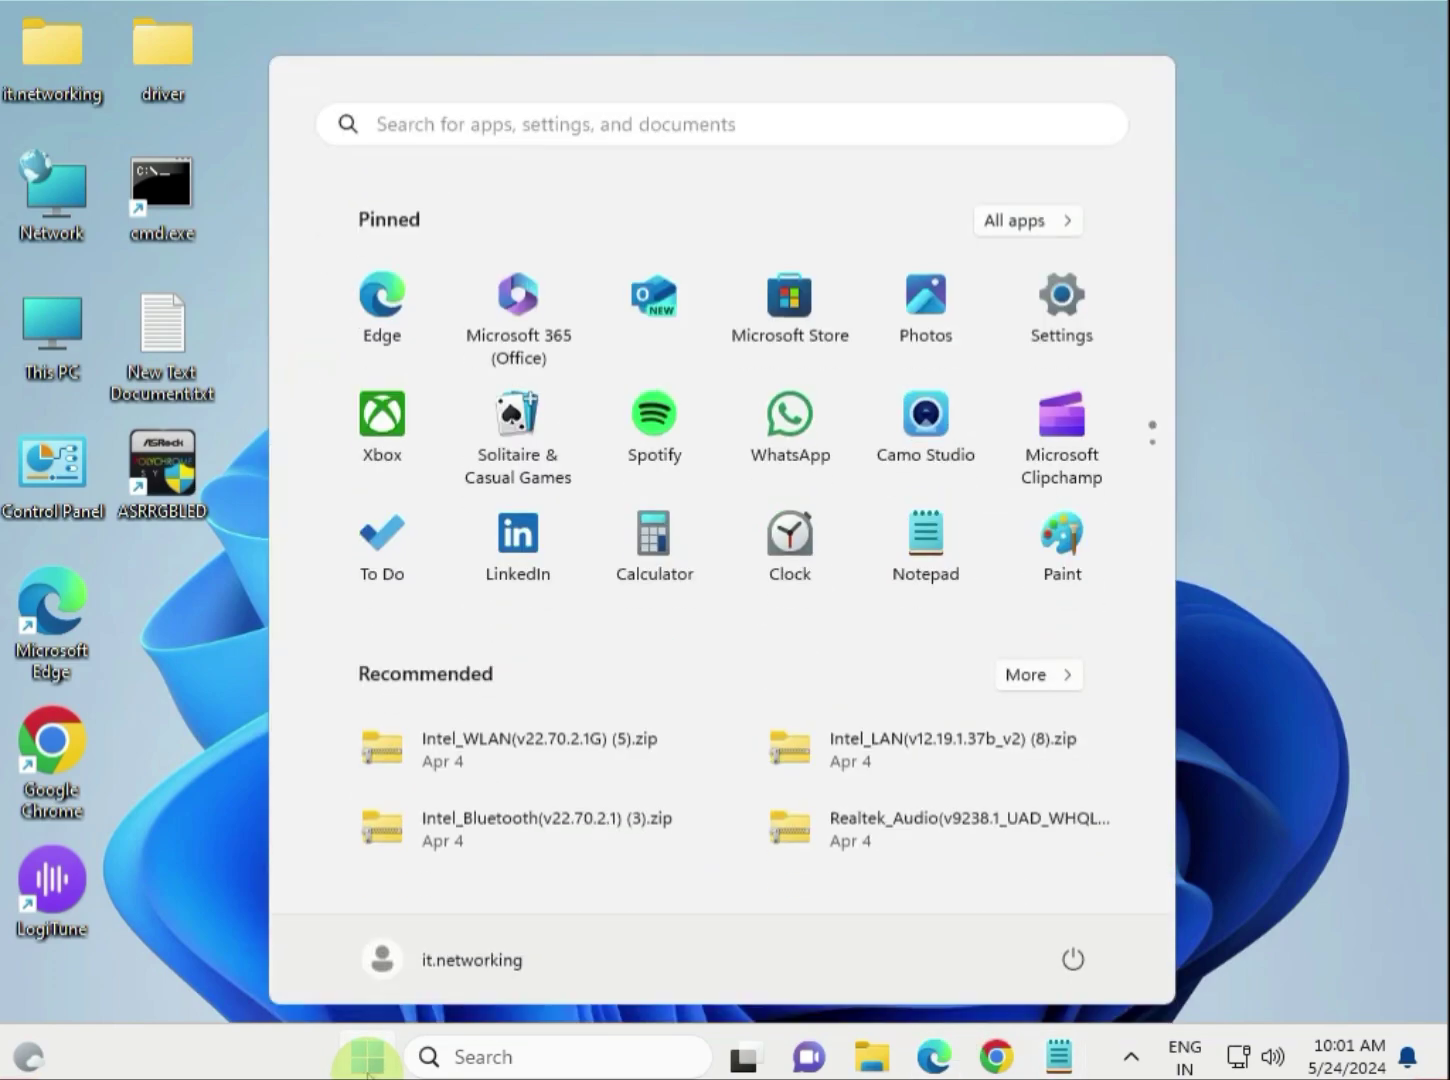
text(cmd)
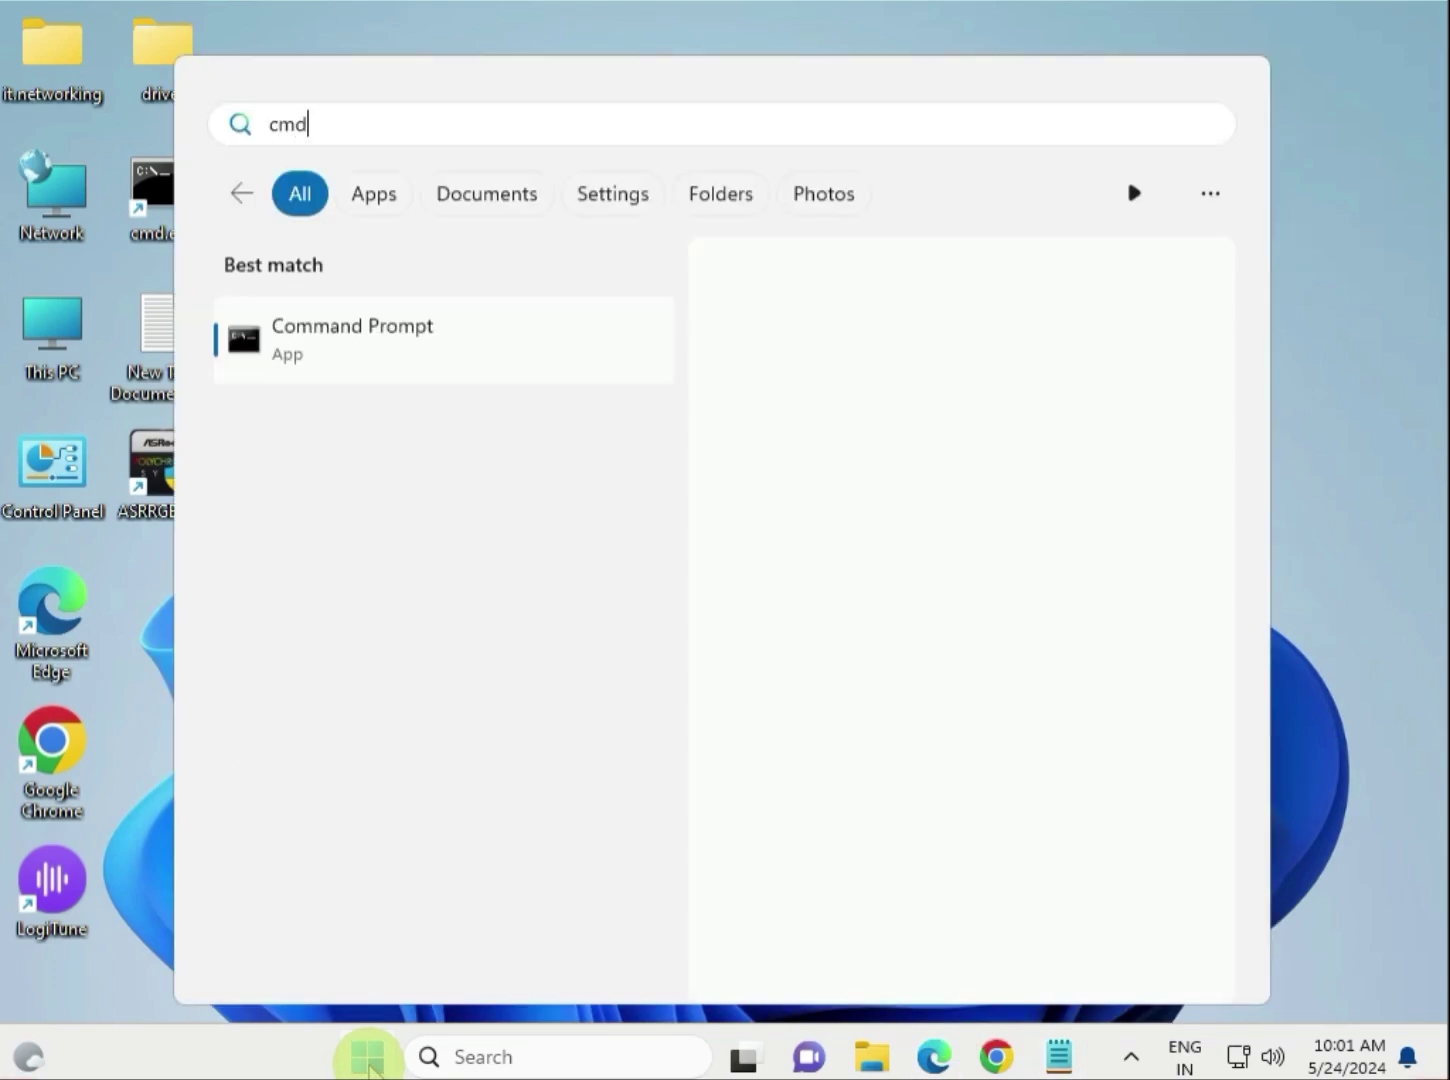
right_click(376, 358)
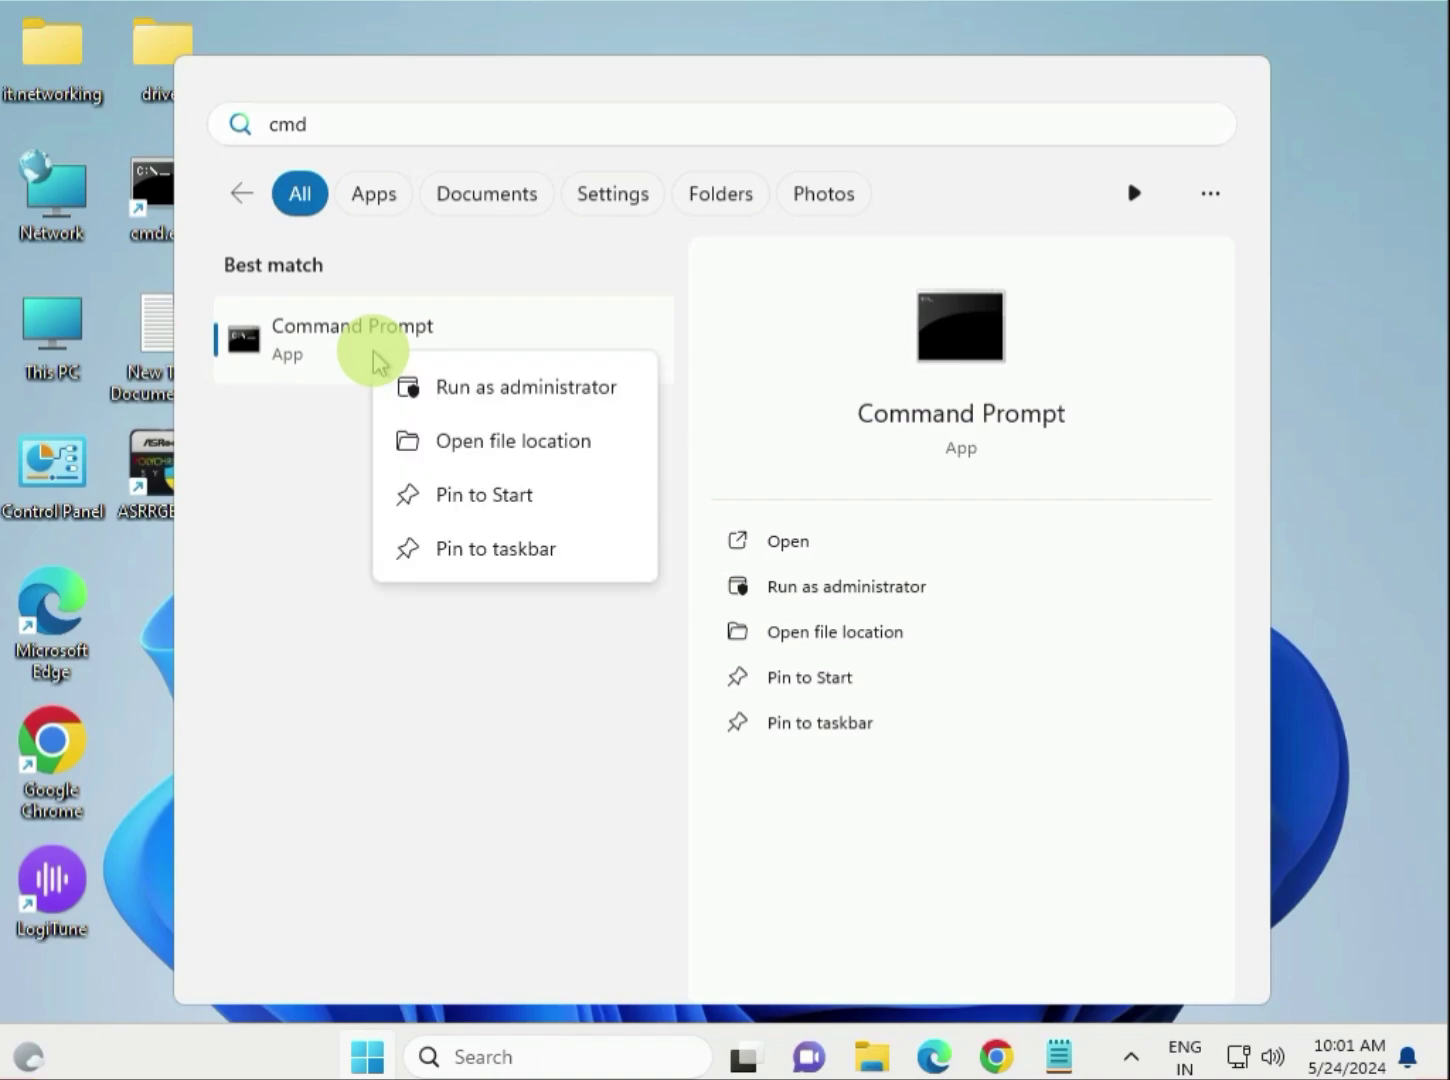
click(527, 405)
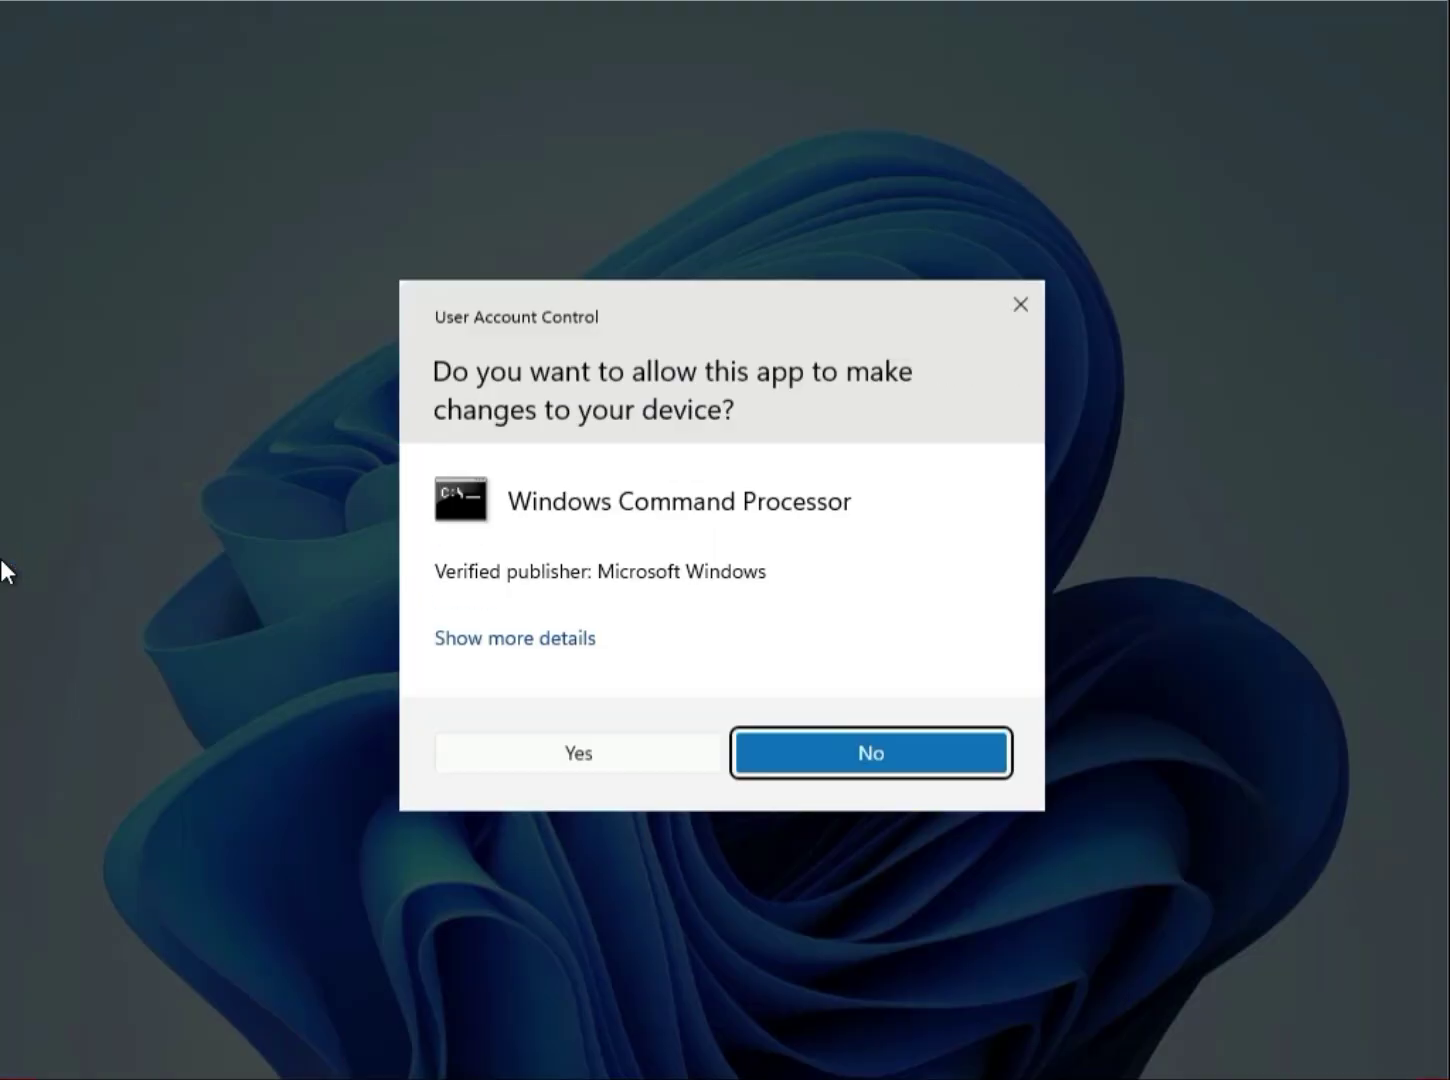
click(551, 760)
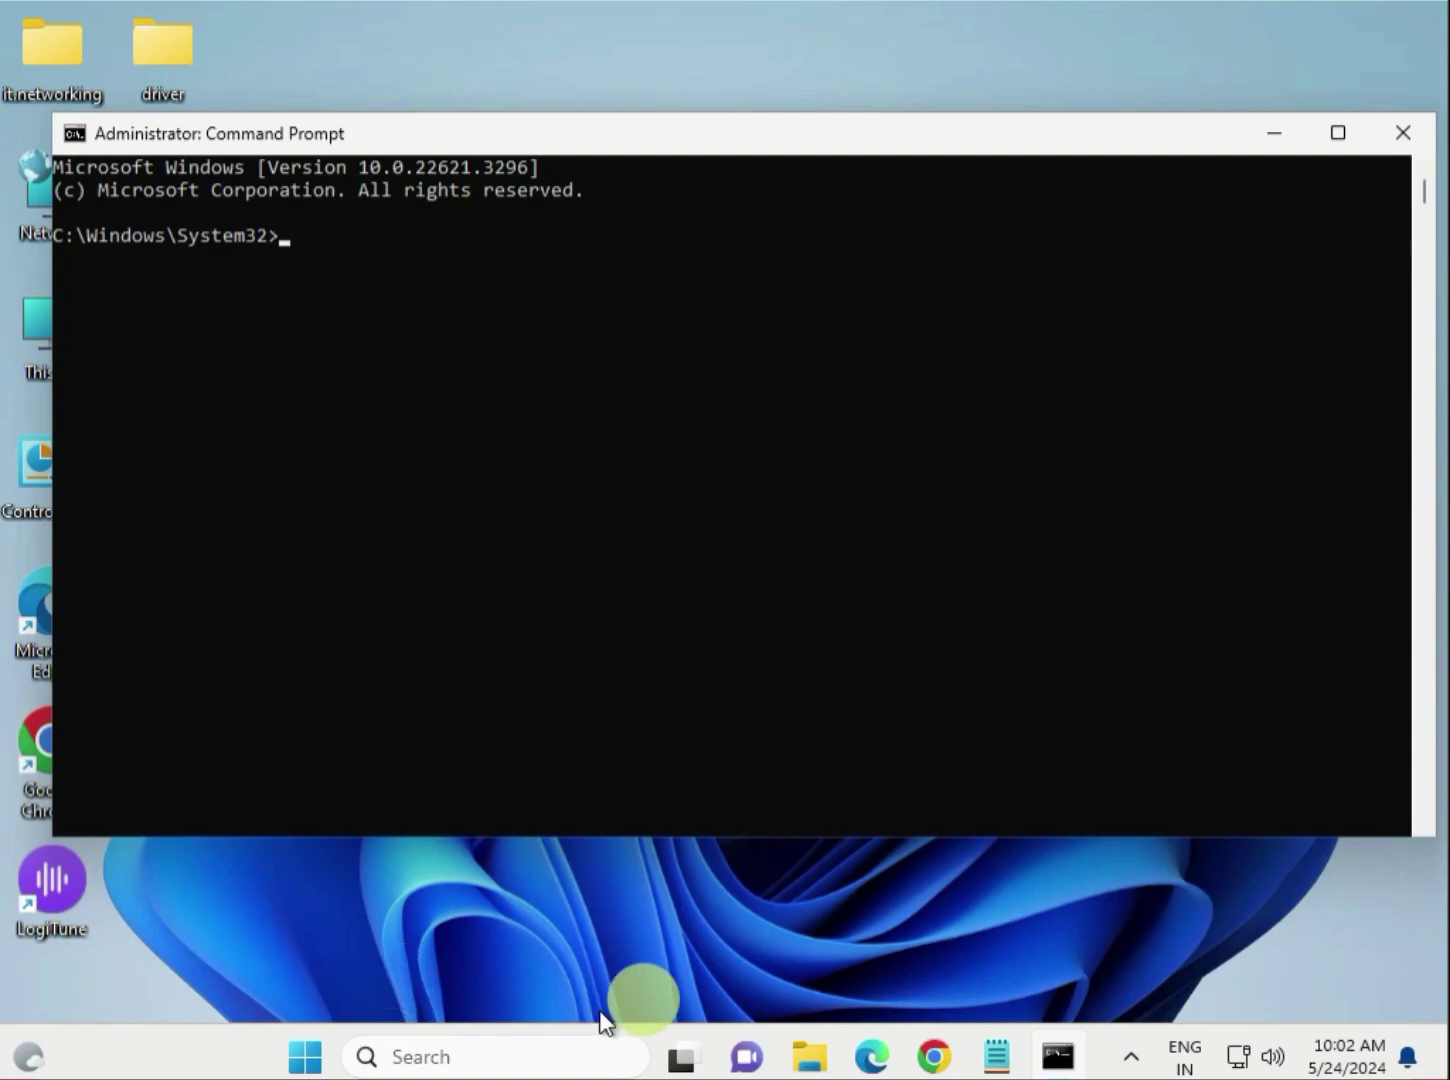
Copy the sfc /scannow command from the Notepad document and run it in the administrator Command Prompt.
click(689, 930)
click(1274, 132)
drag(836, 392, 345, 314)
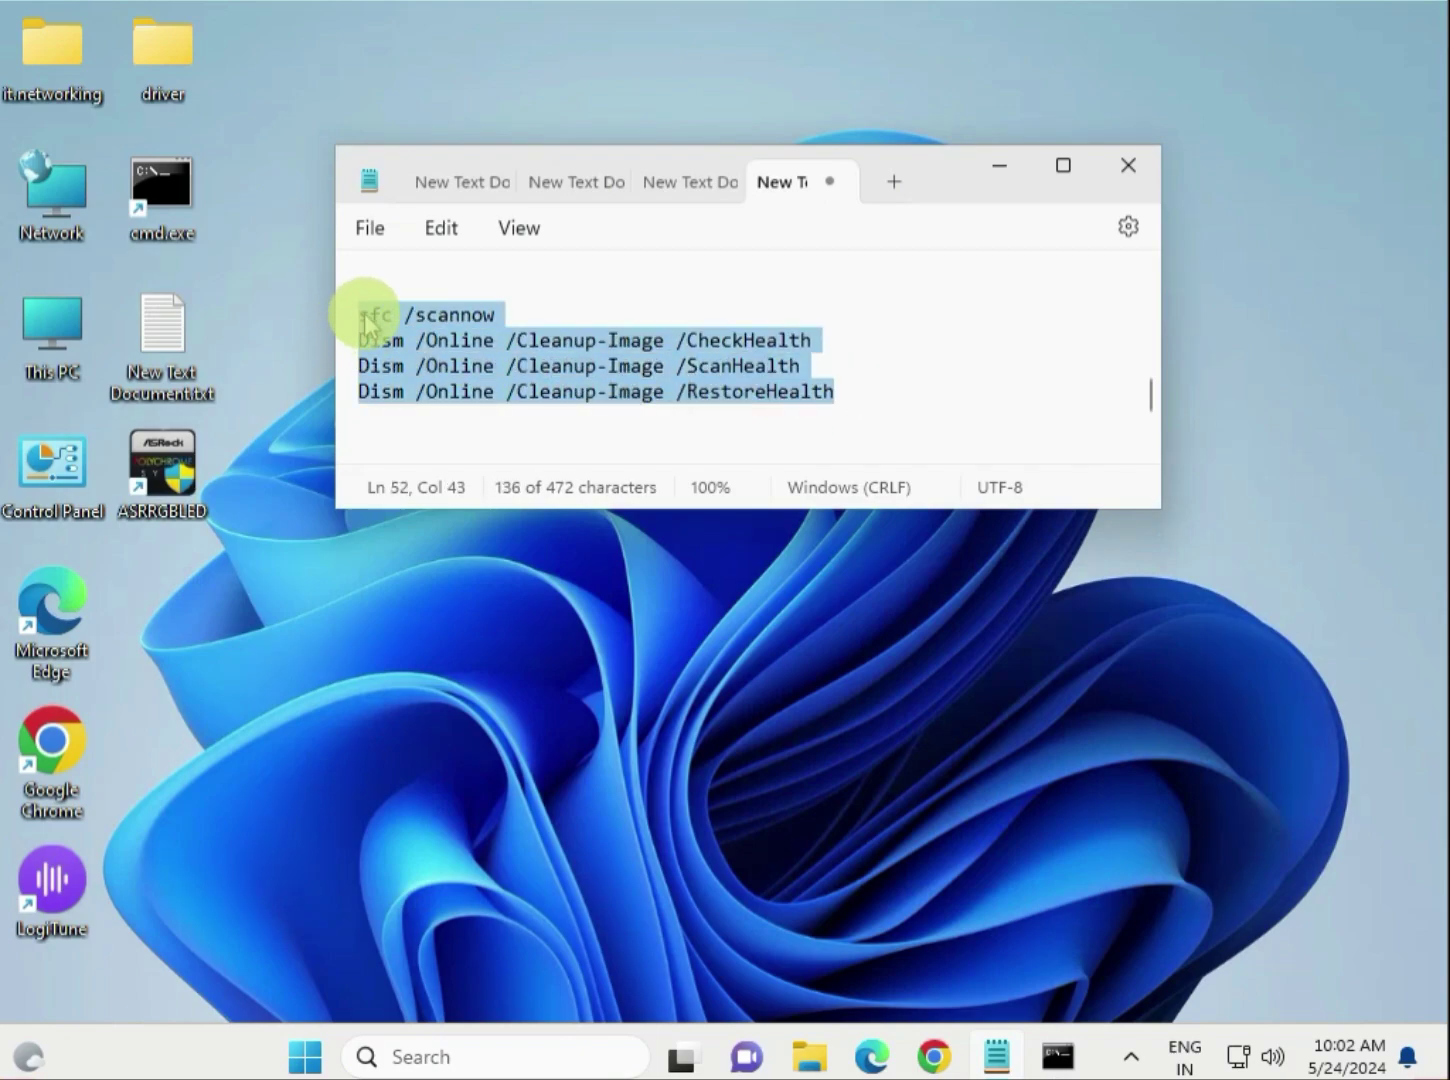
click(350, 315)
drag(494, 314, 350, 329)
key(cmd+c)
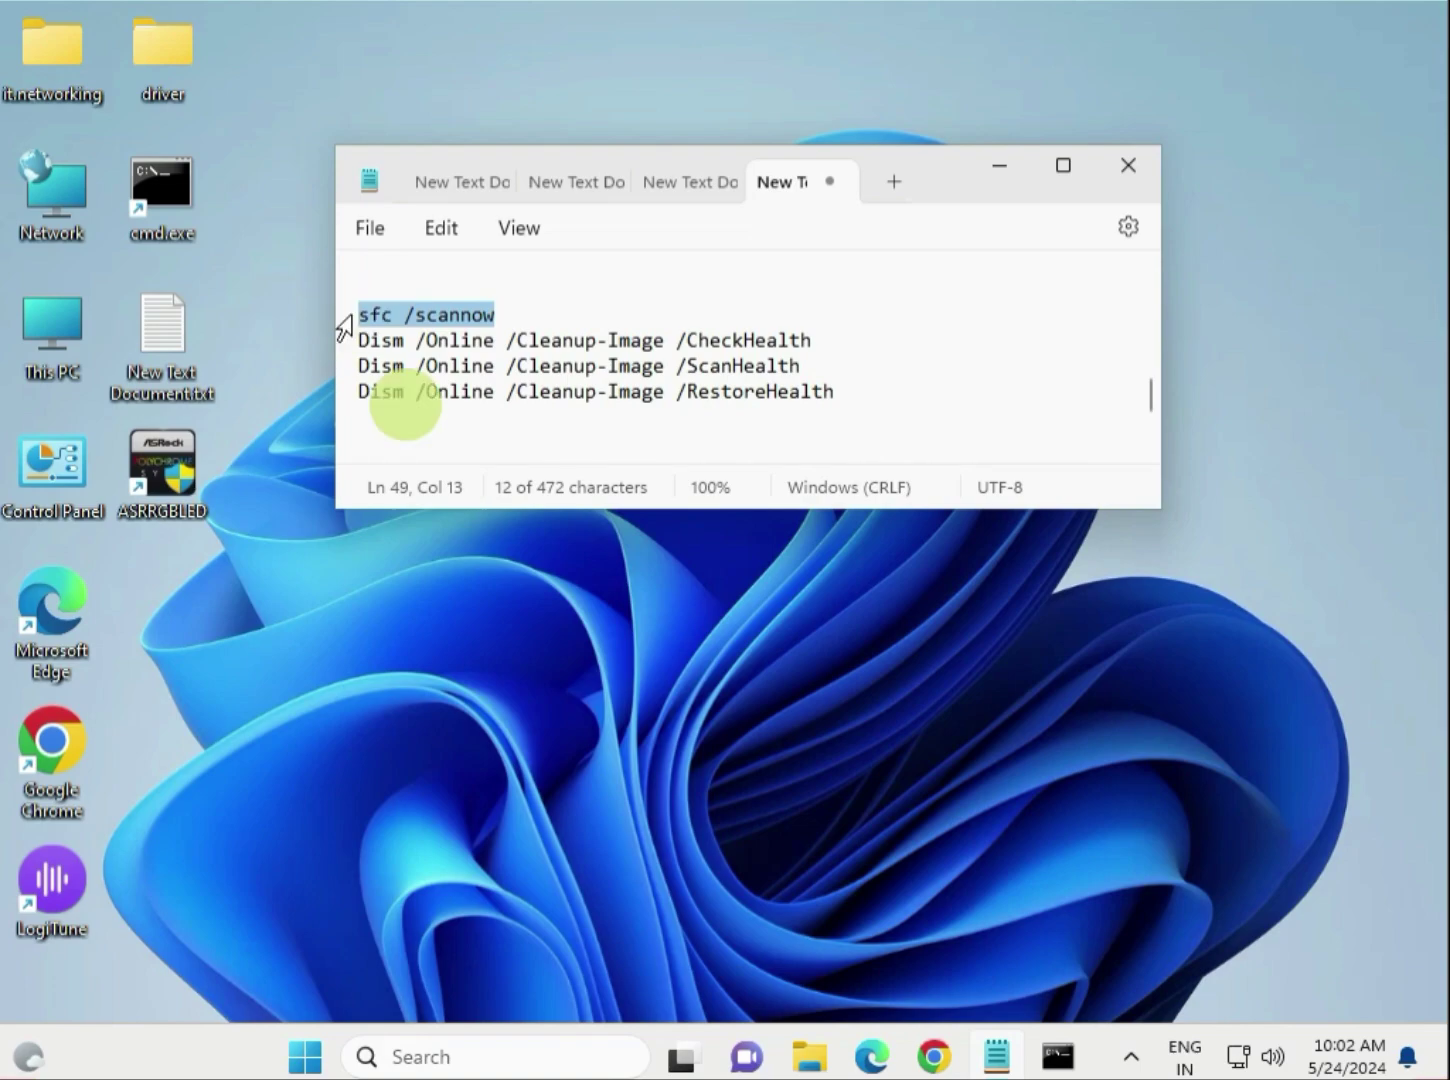
click(1055, 1053)
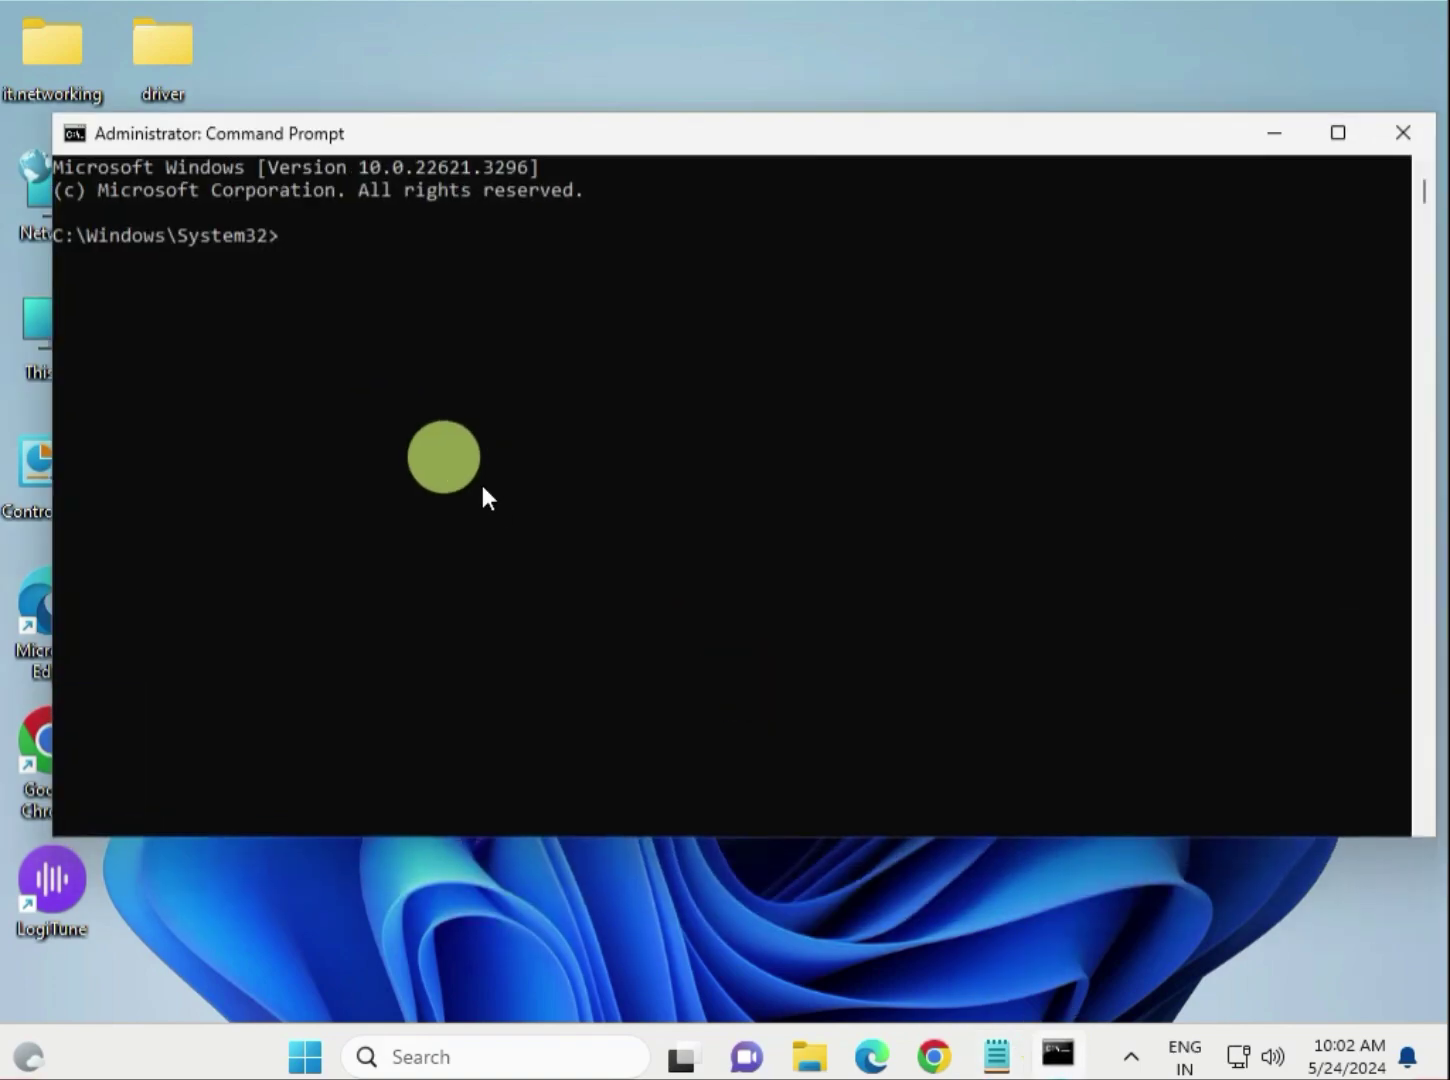
right_click(284, 249)
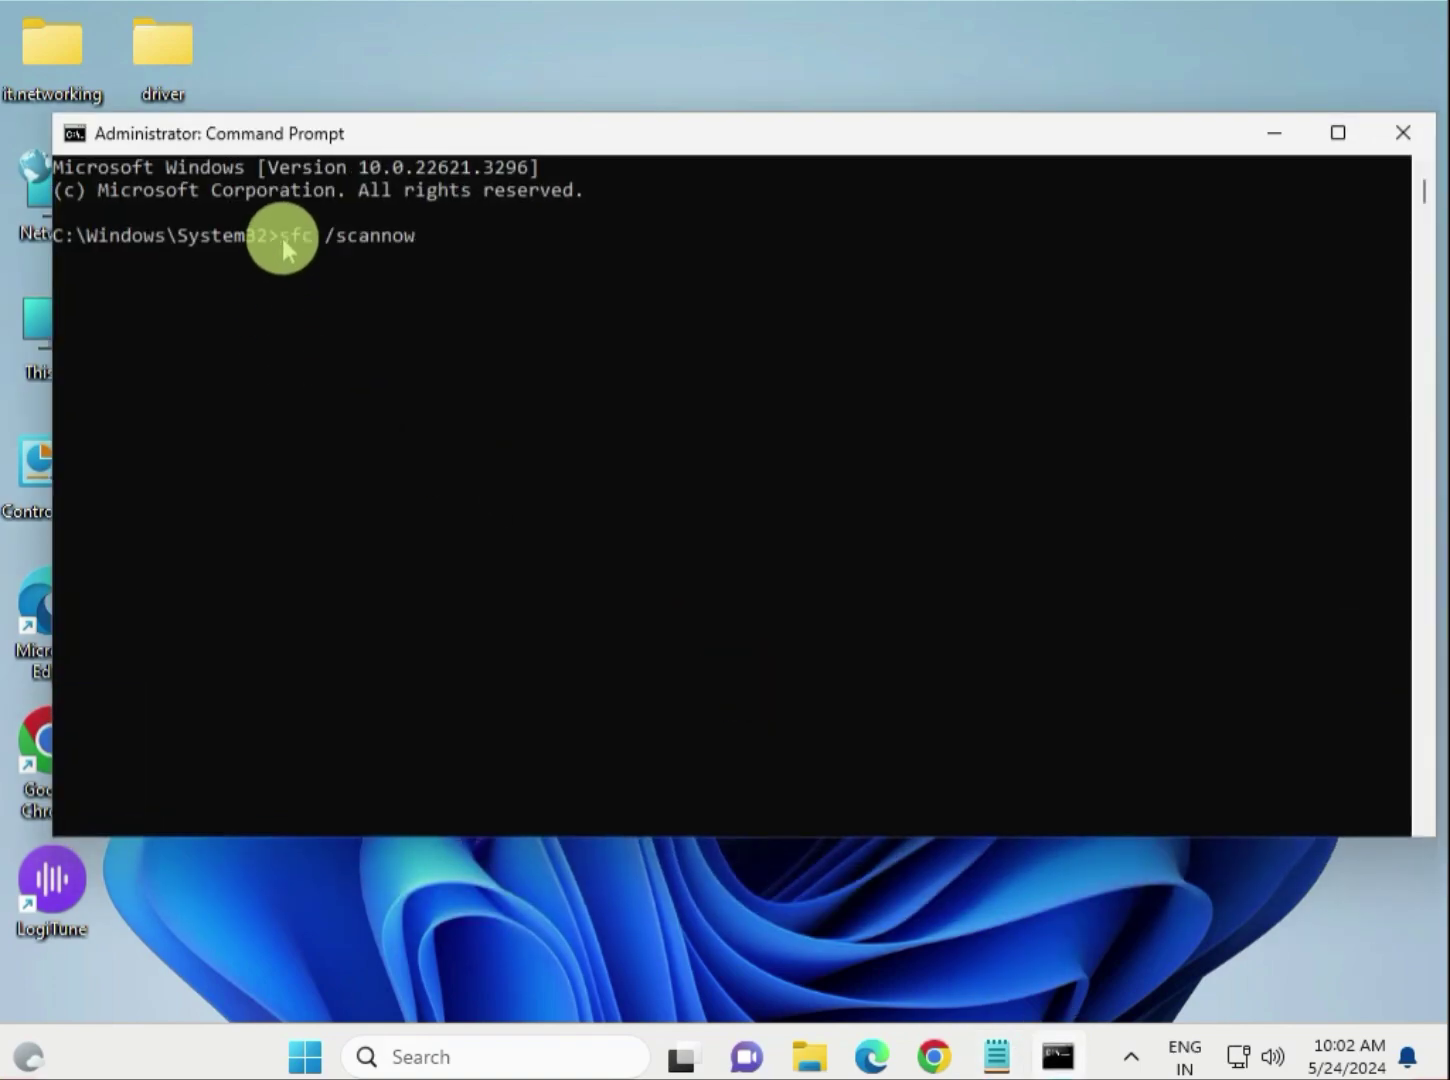
key(Return)
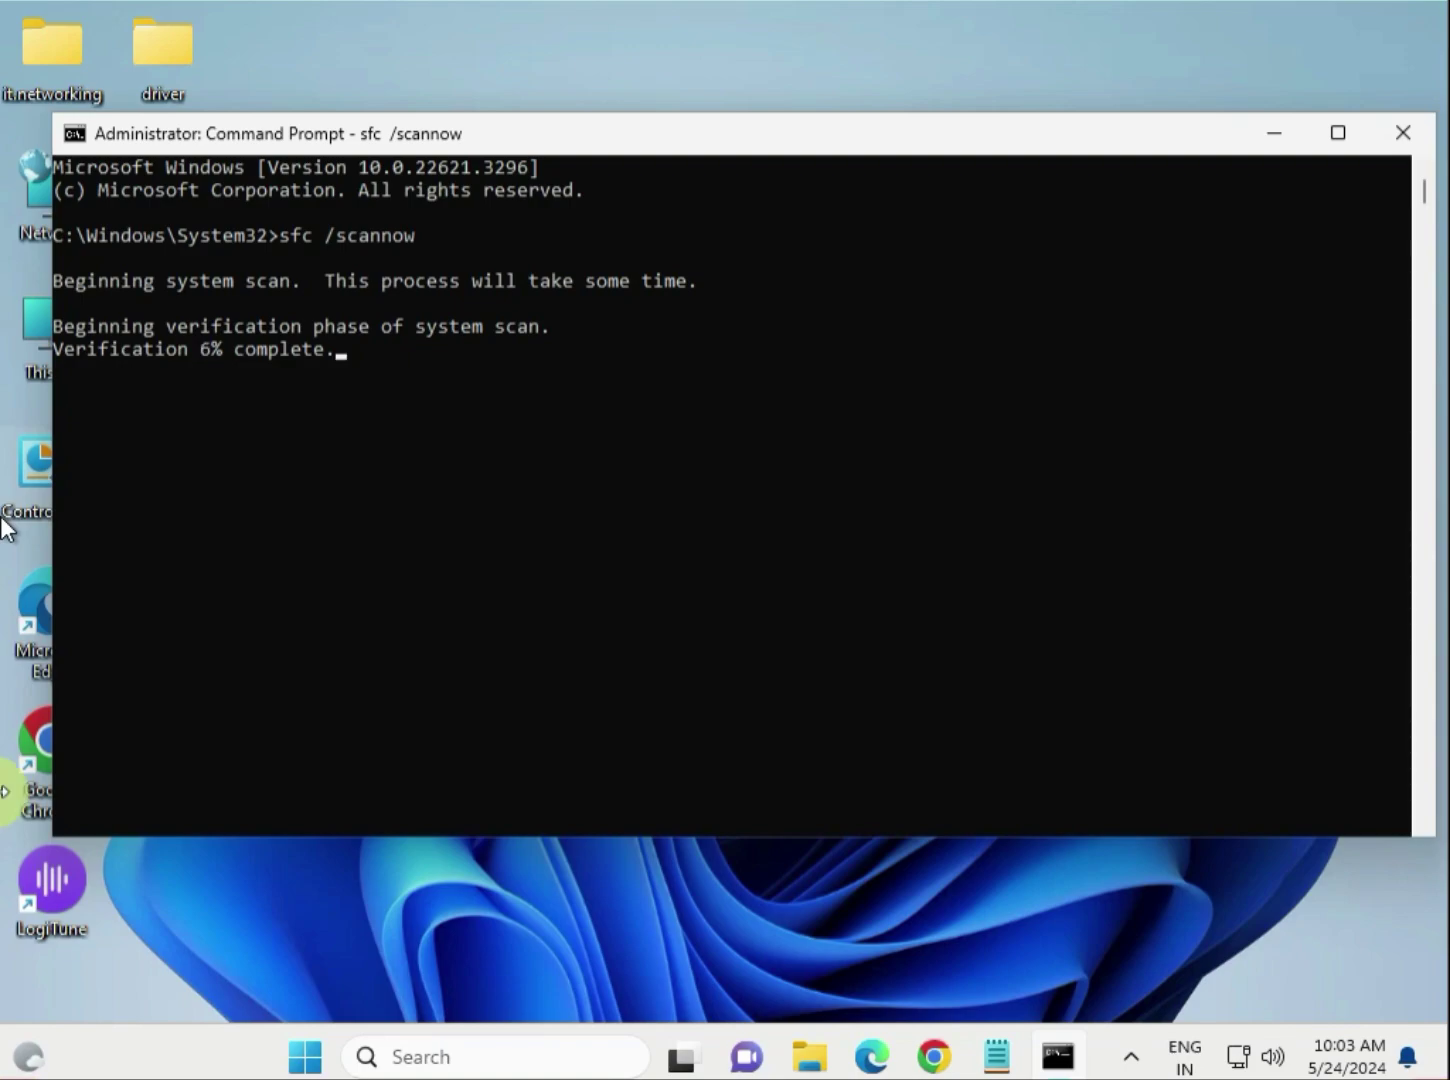
Switch to Notepad and look over the three Dism commands listed below sfc /scannow.
click(1008, 1055)
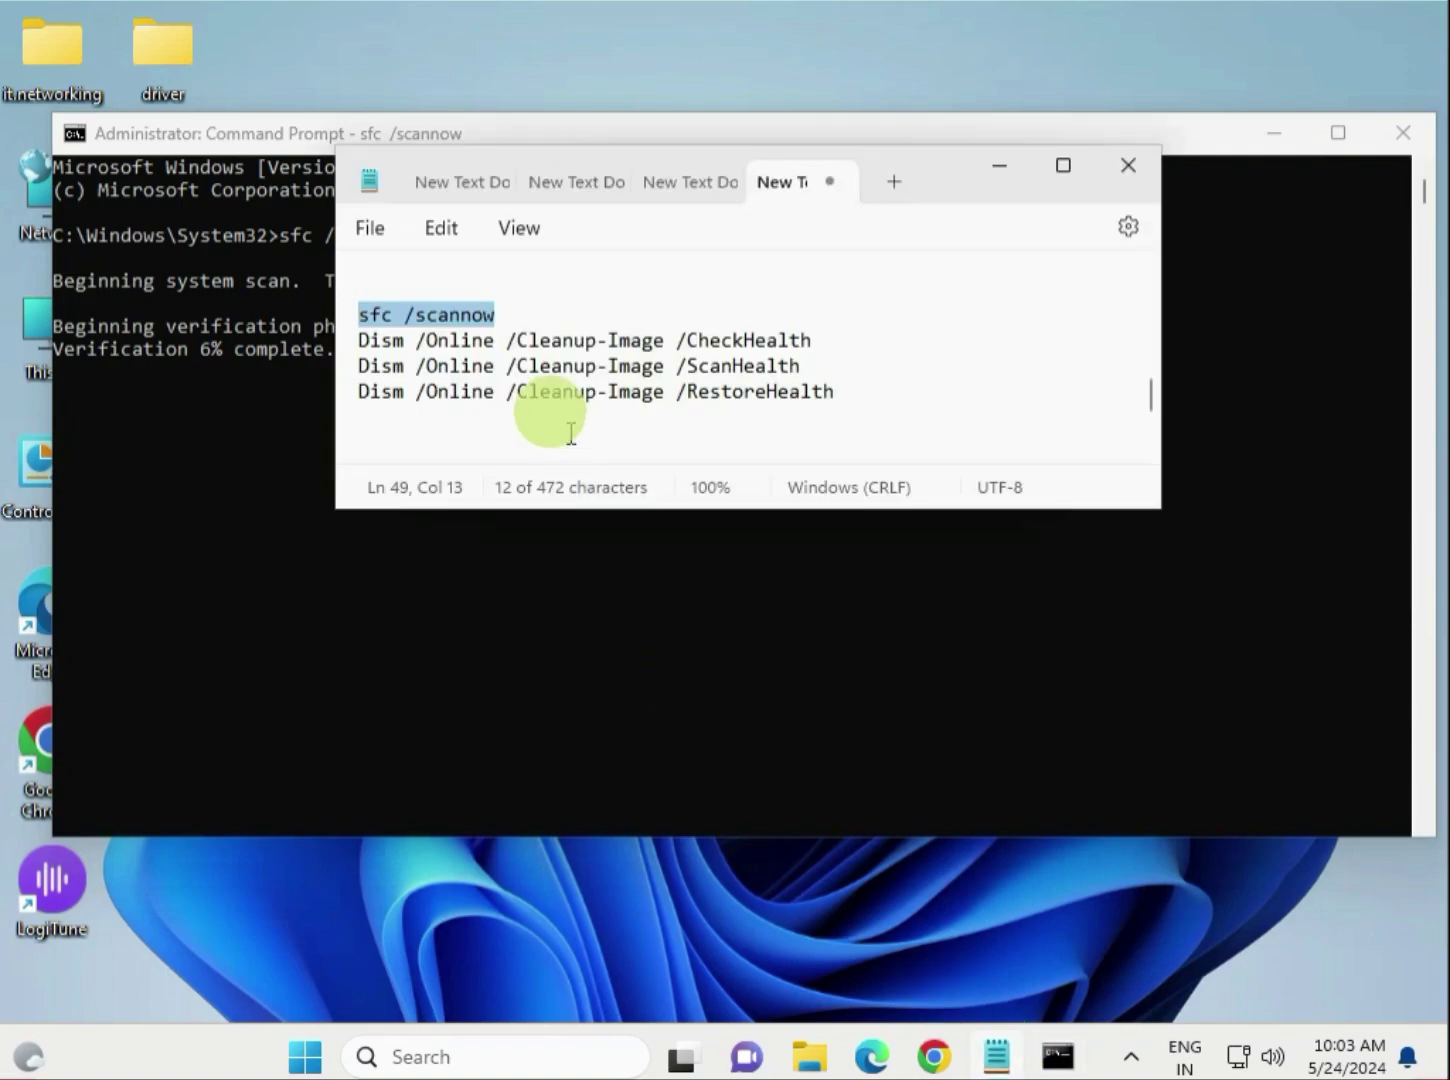
mouse_move(364, 339)
mouse_down()
mouse_move(826, 340)
mouse_move(809, 362)
mouse_move(518, 365)
mouse_move(368, 346)
mouse_up()
click(348, 392)
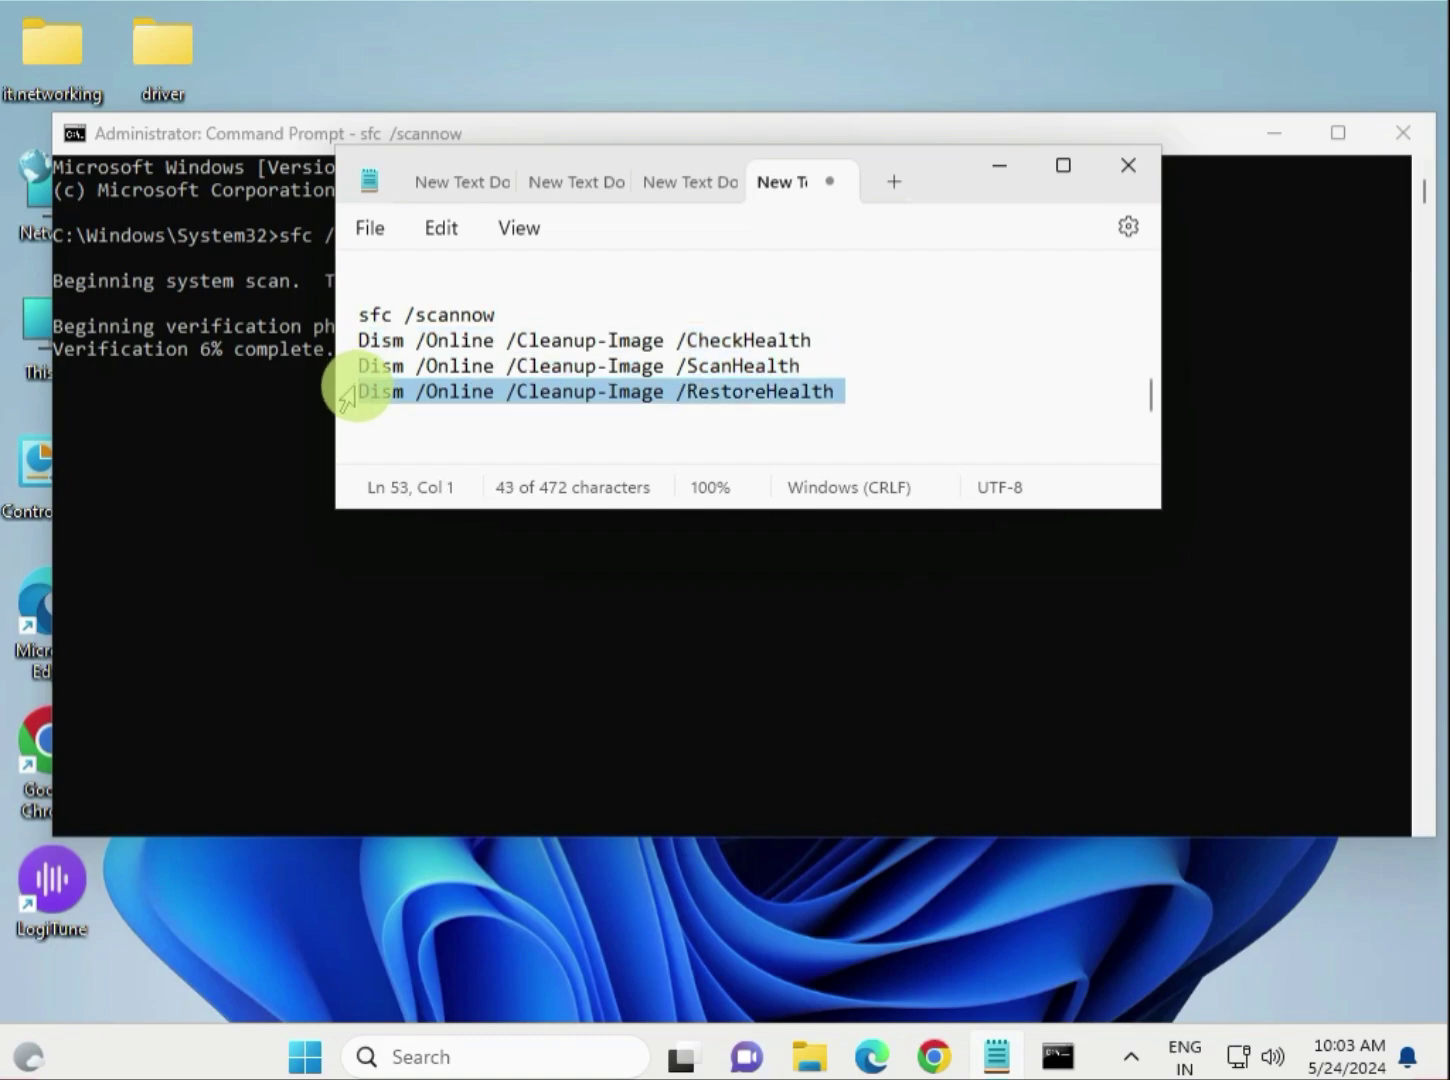
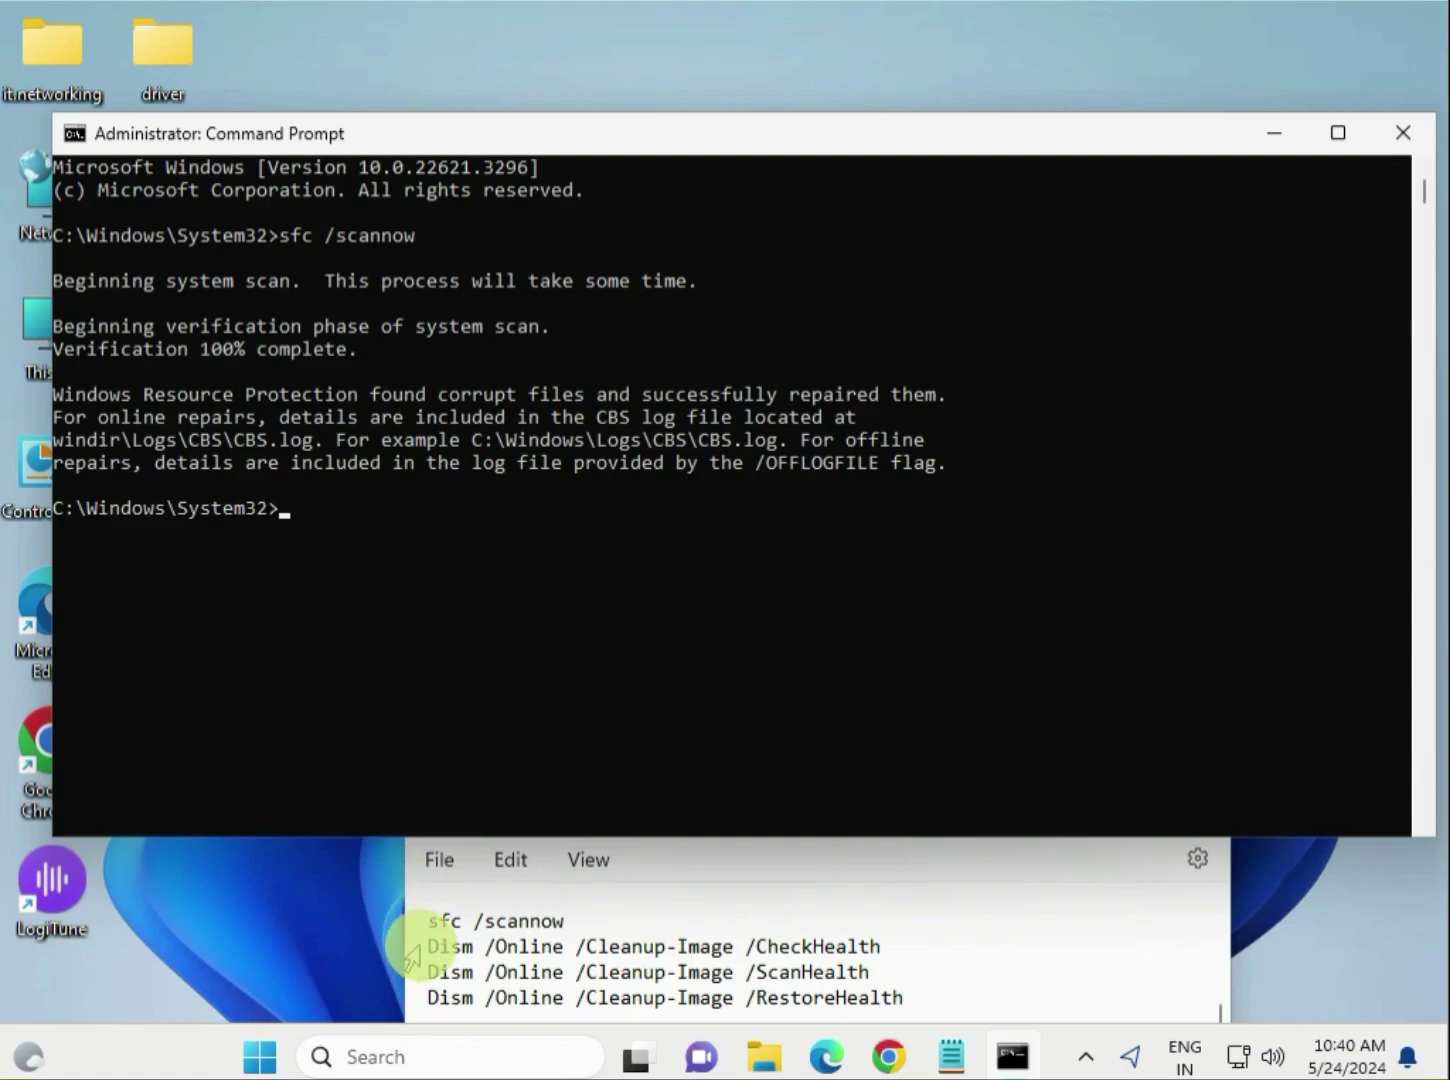
Copy Dism /Online /Cleanup-Image /CheckHealth from Notepad and run it in Command Prompt.
drag(431, 945, 890, 944)
key(ctrl+c)
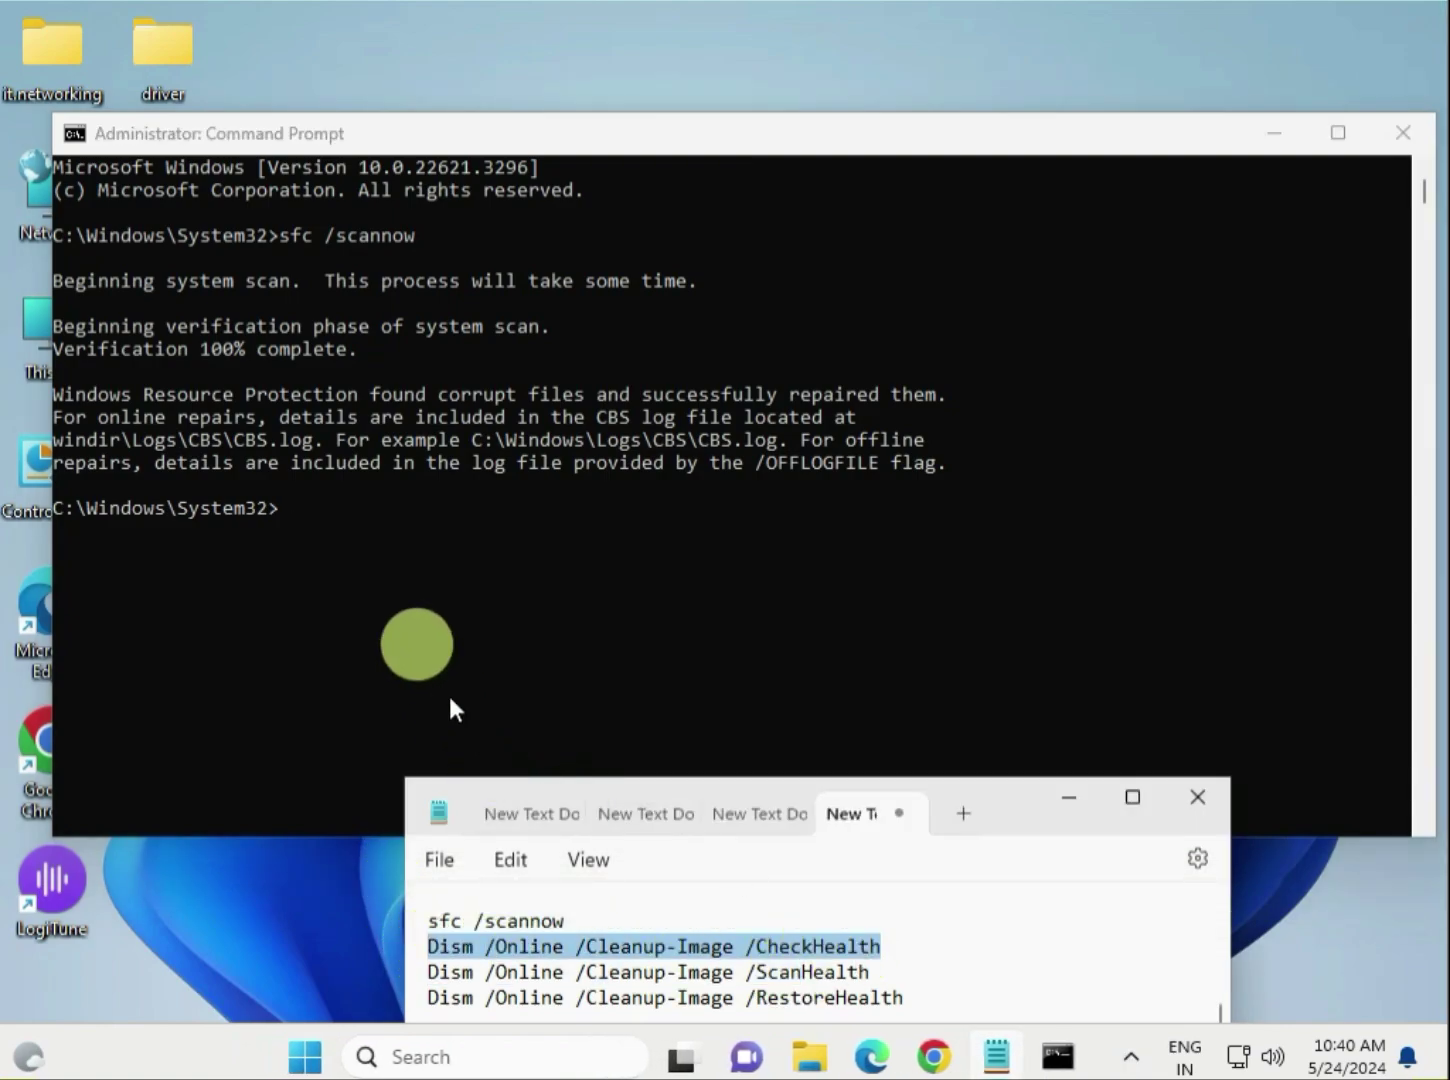
click(293, 513)
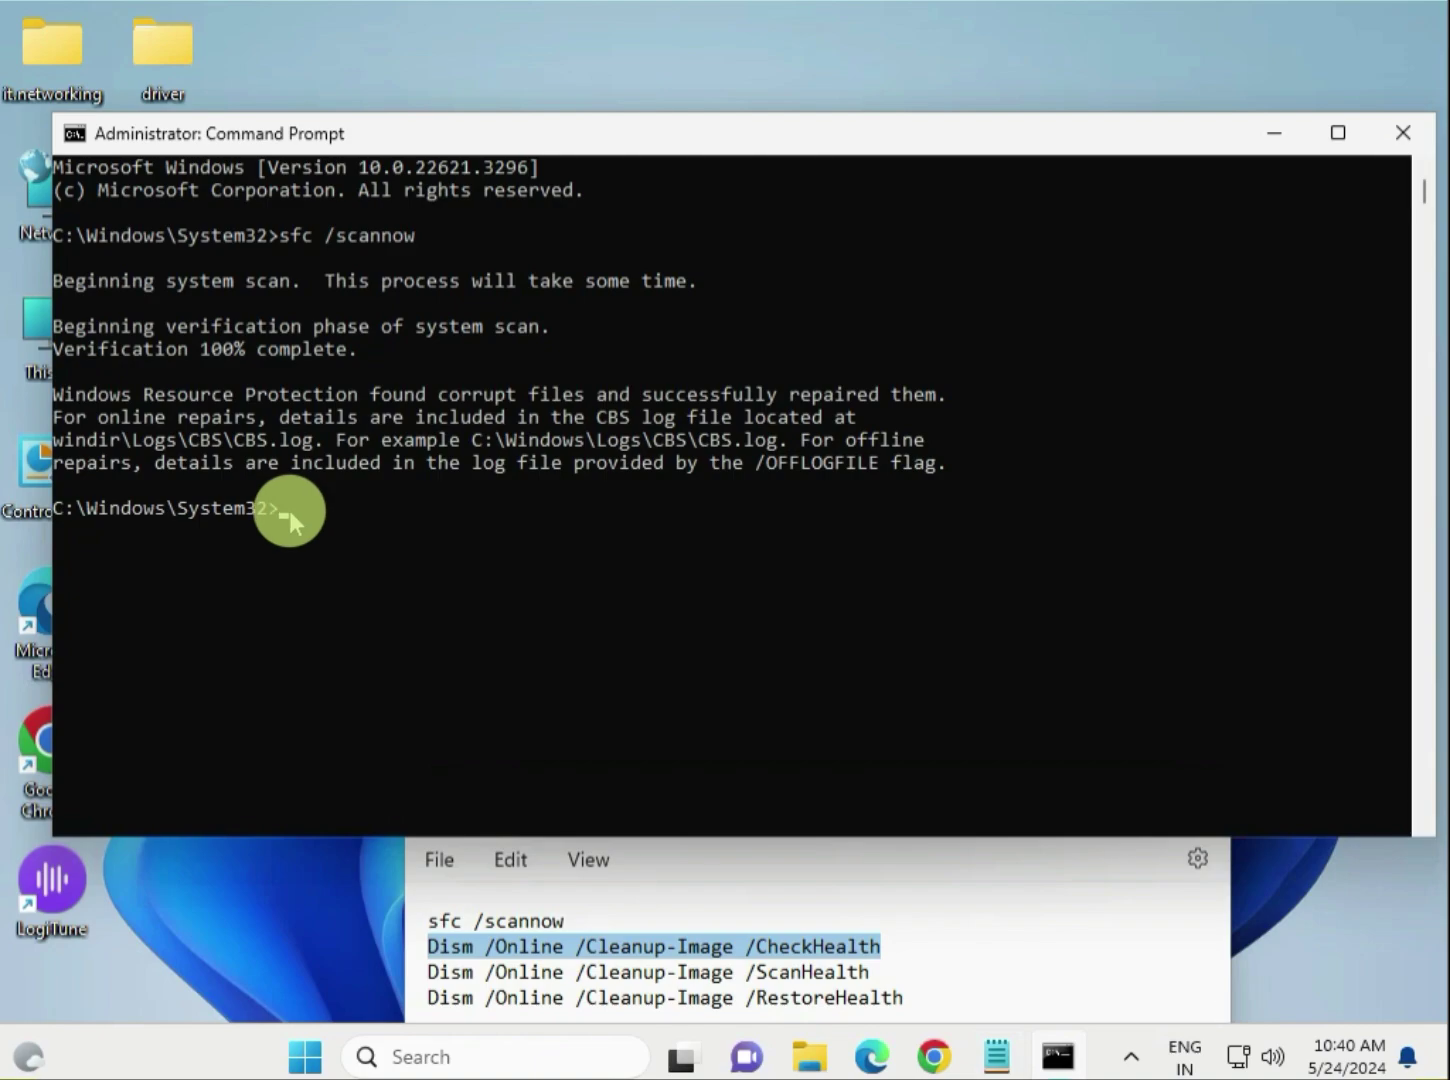
right_click(289, 509)
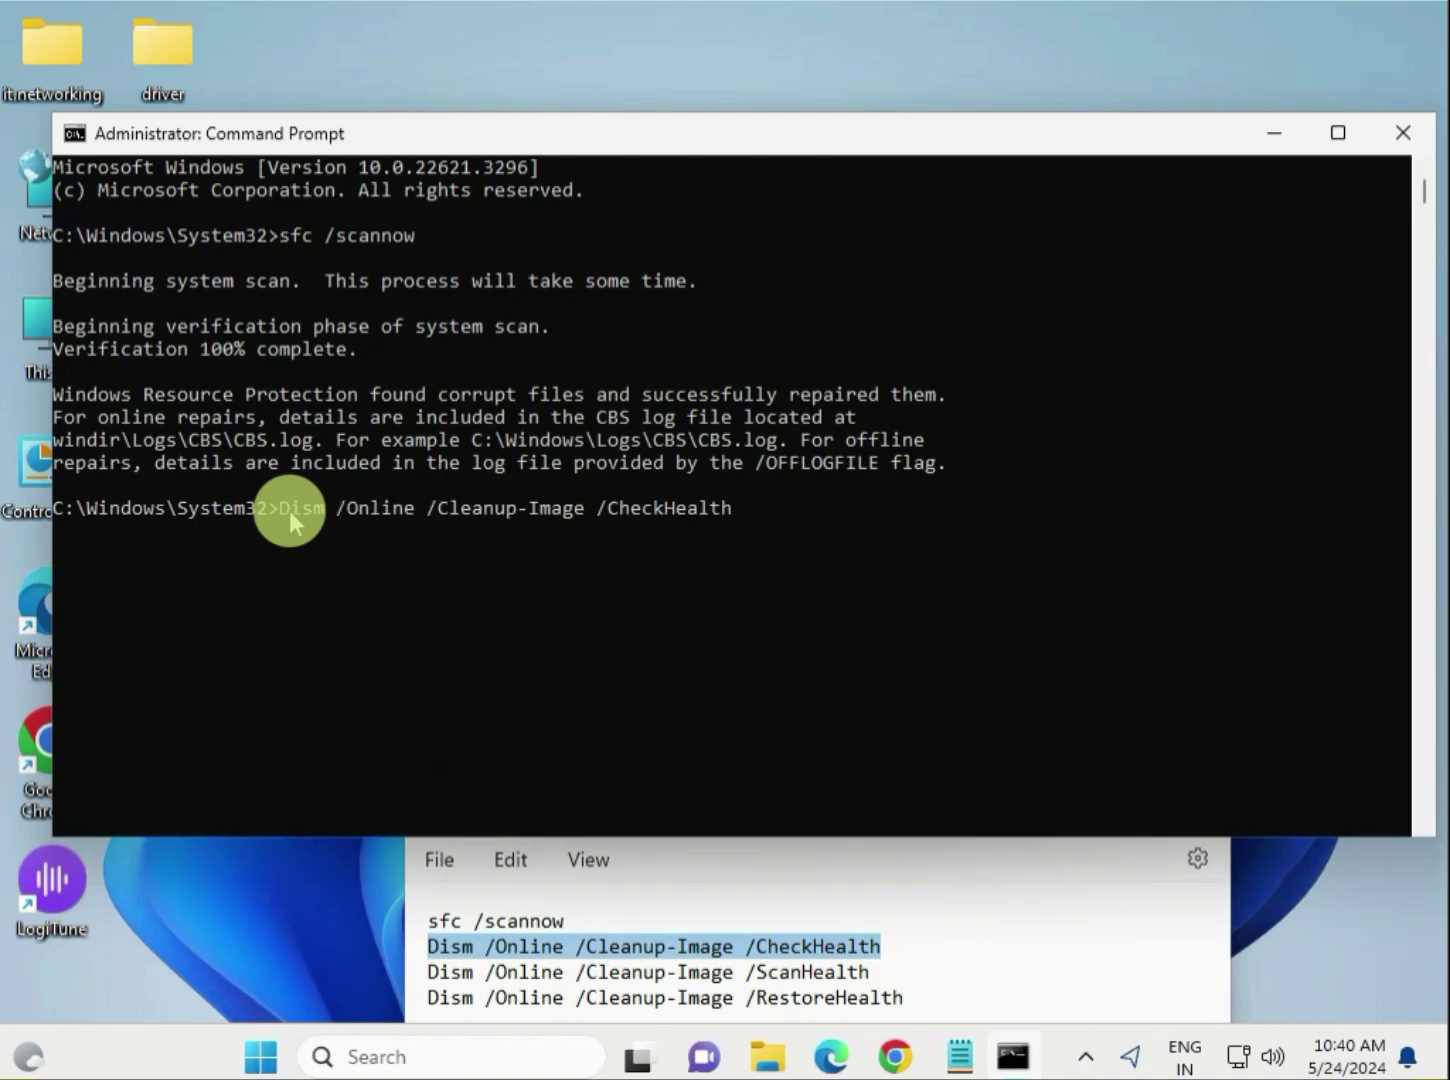
key(Return)
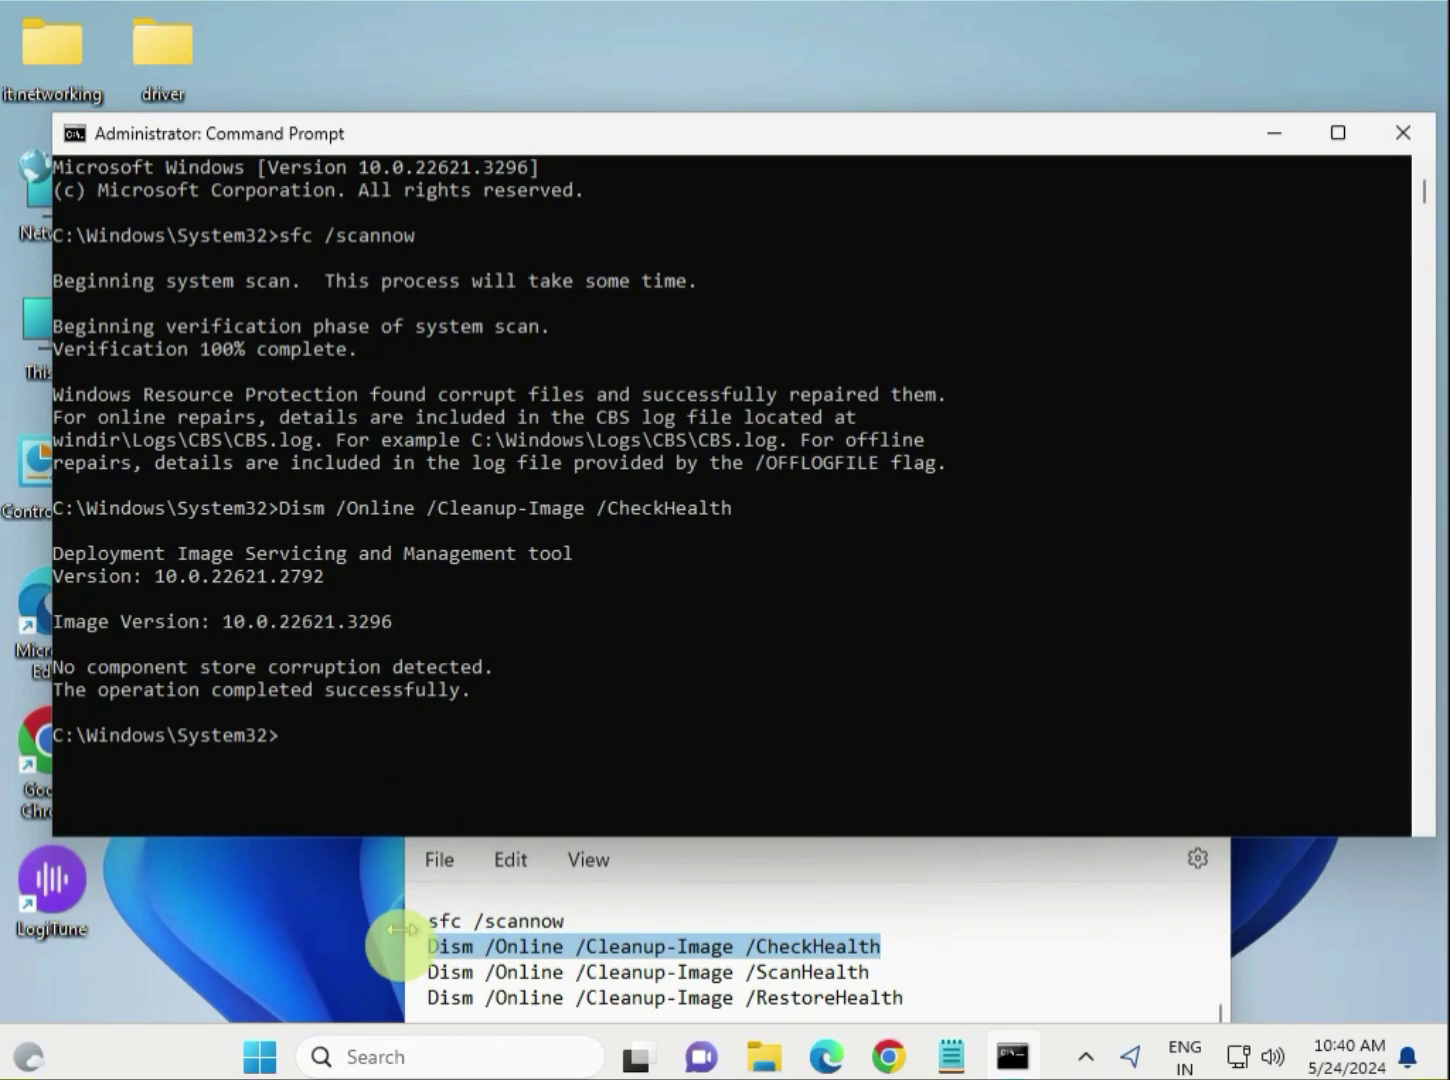
Copy Dism /Online /Cleanup-Image /ScanHealth from Notepad and run it in Command Prompt.
drag(431, 970, 867, 975)
key(ctrl+c)
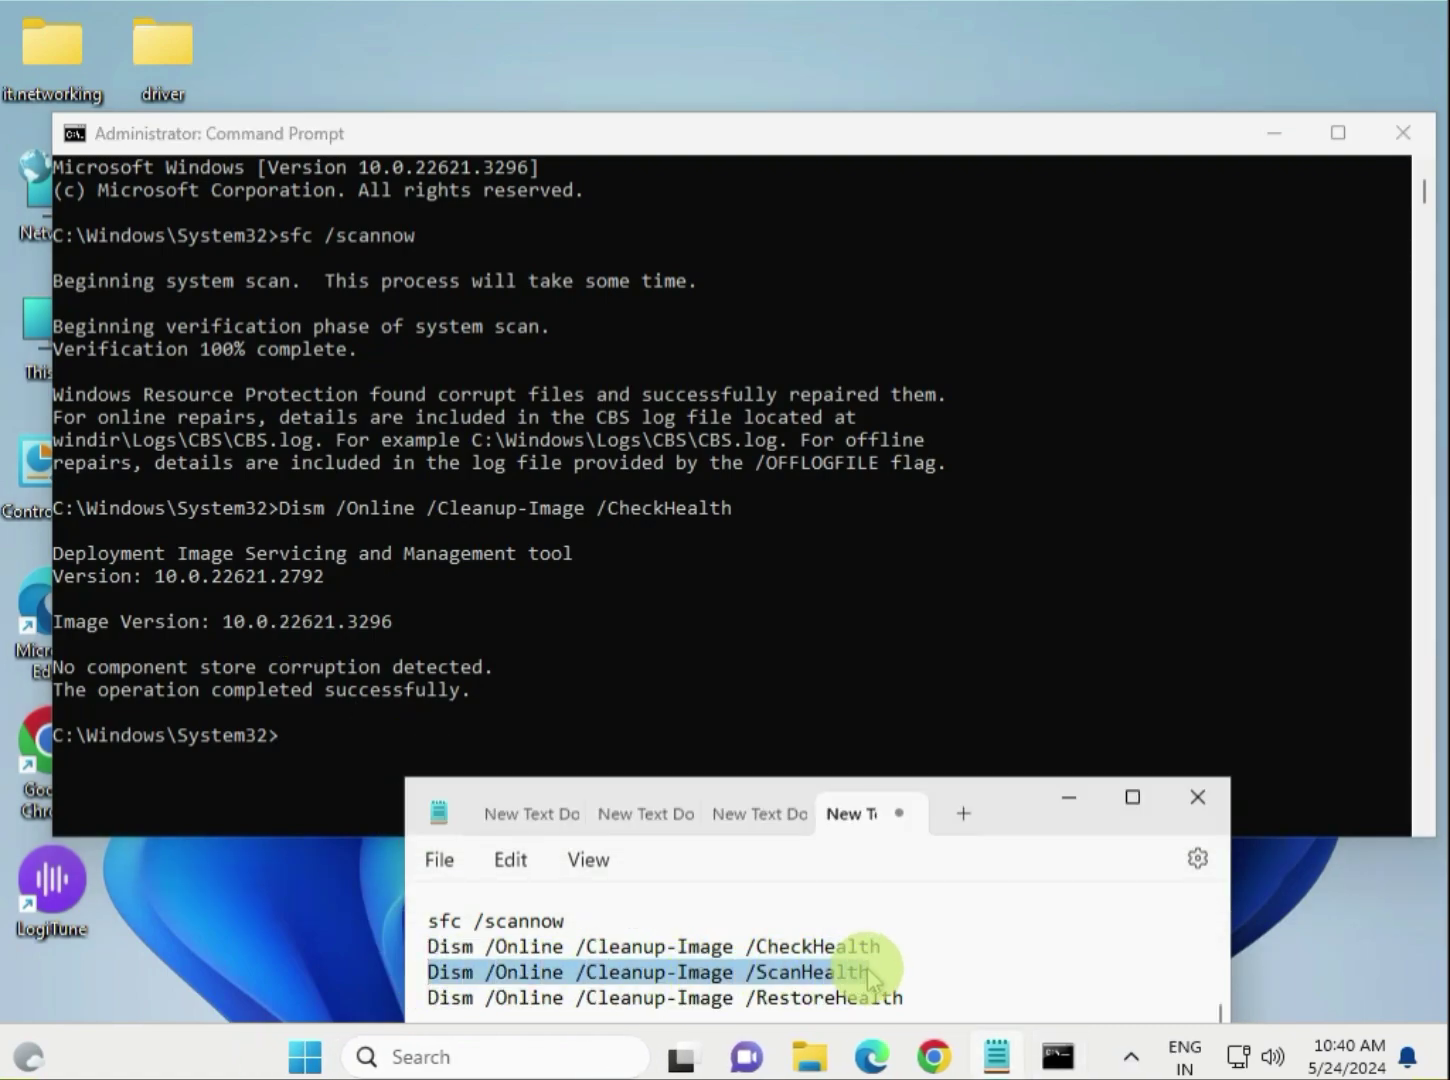
click(277, 733)
right_click(276, 733)
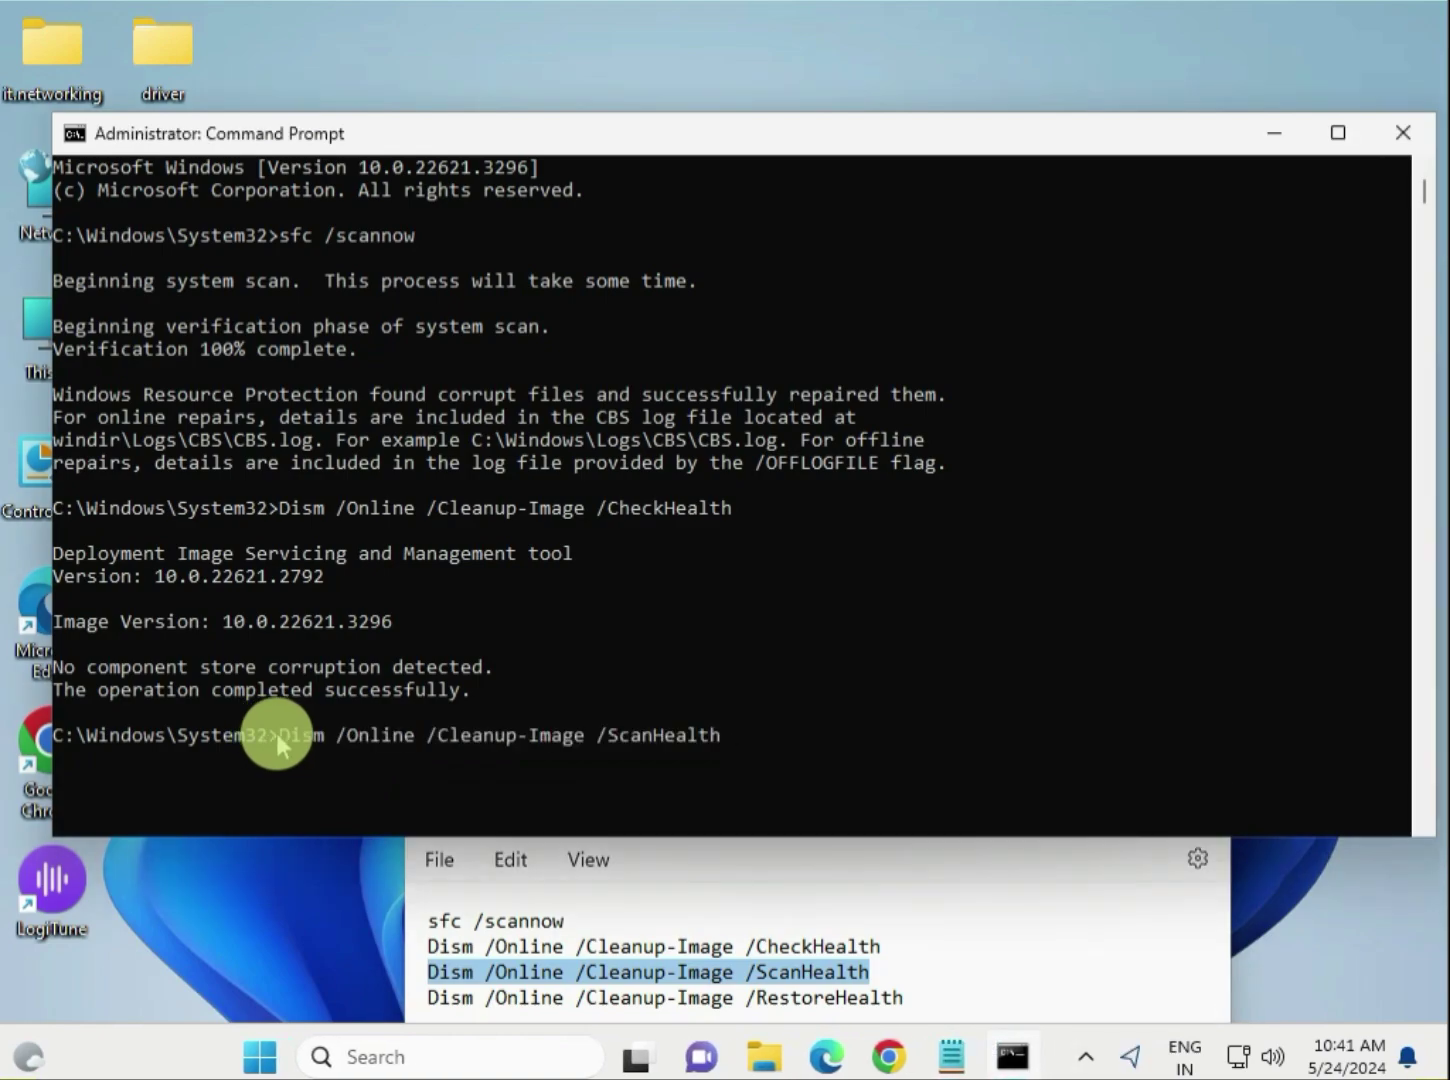
key(Return)
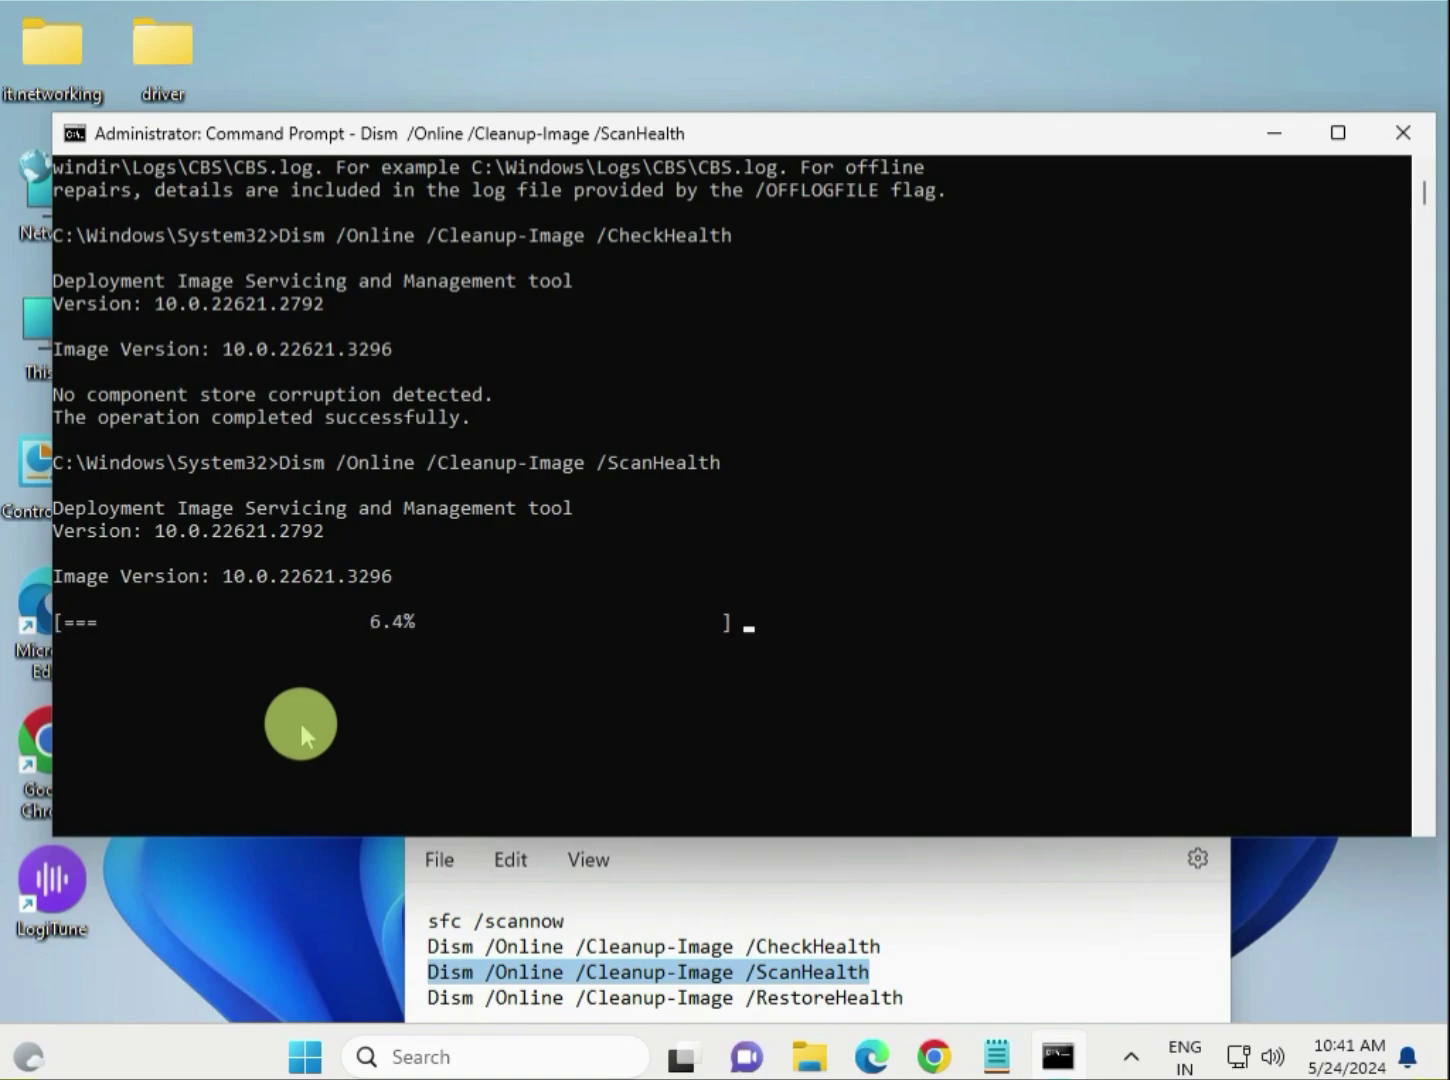
Copy Dism /Online /Cleanup-Image /RestoreHealth from Notepad and return to the empty prompt in Command Prompt.
mouse_move(1057, 1056)
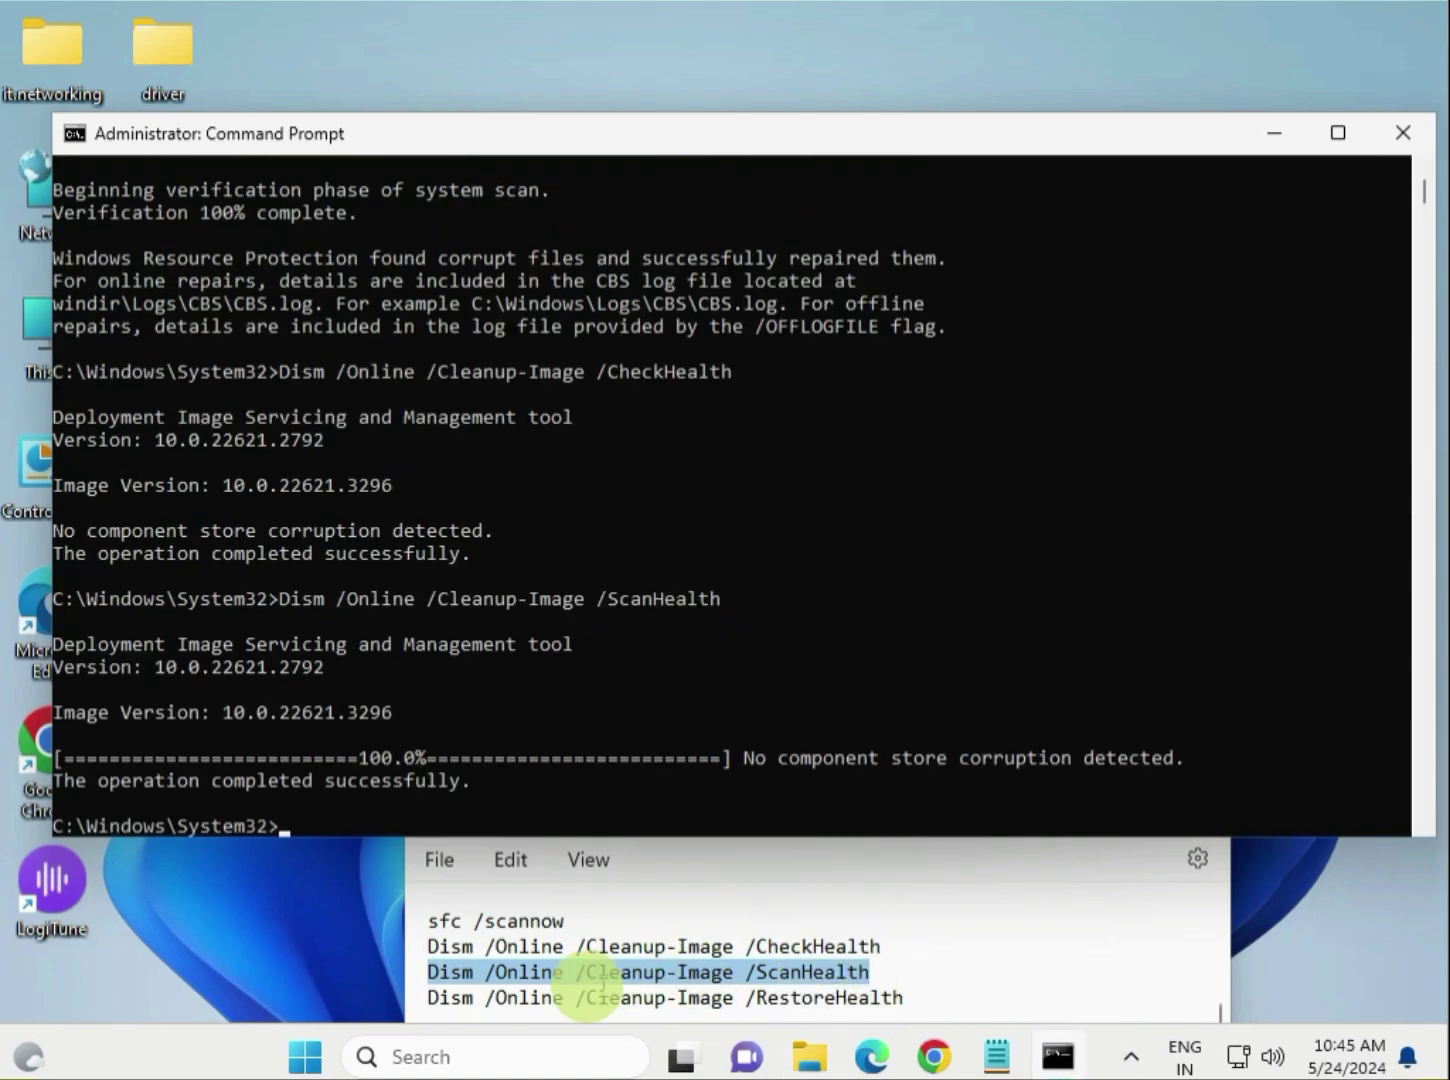
click(431, 998)
drag(432, 1000, 913, 1003)
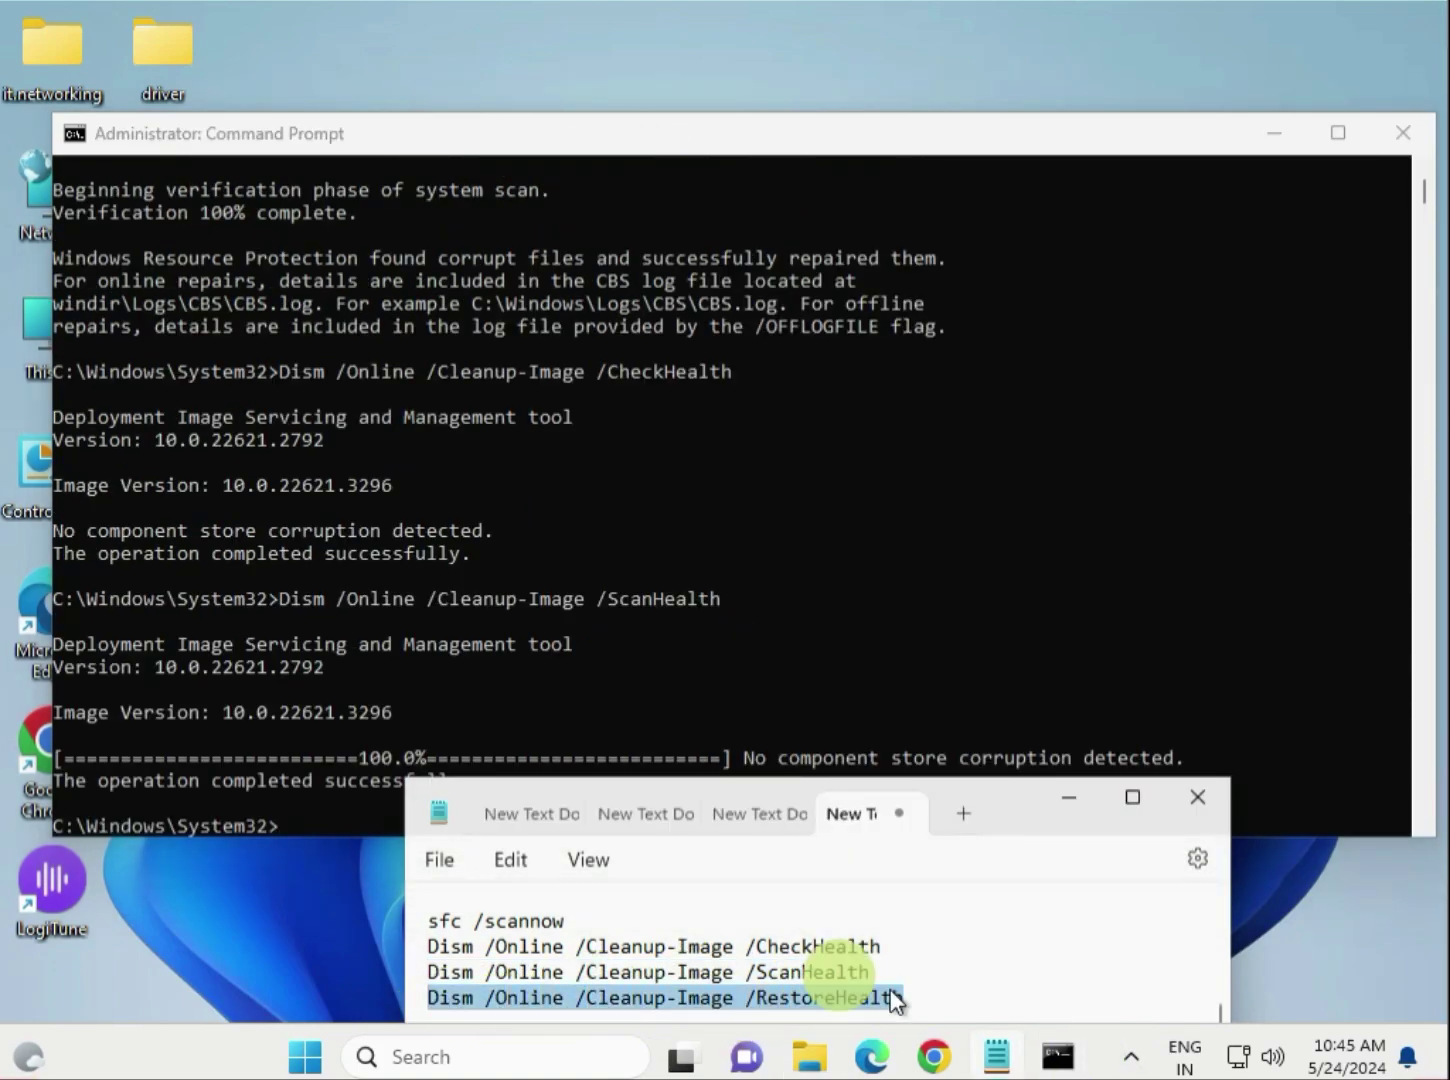
click(291, 814)
scroll(285, 818, down, 2)
scroll(286, 826, down, 2)
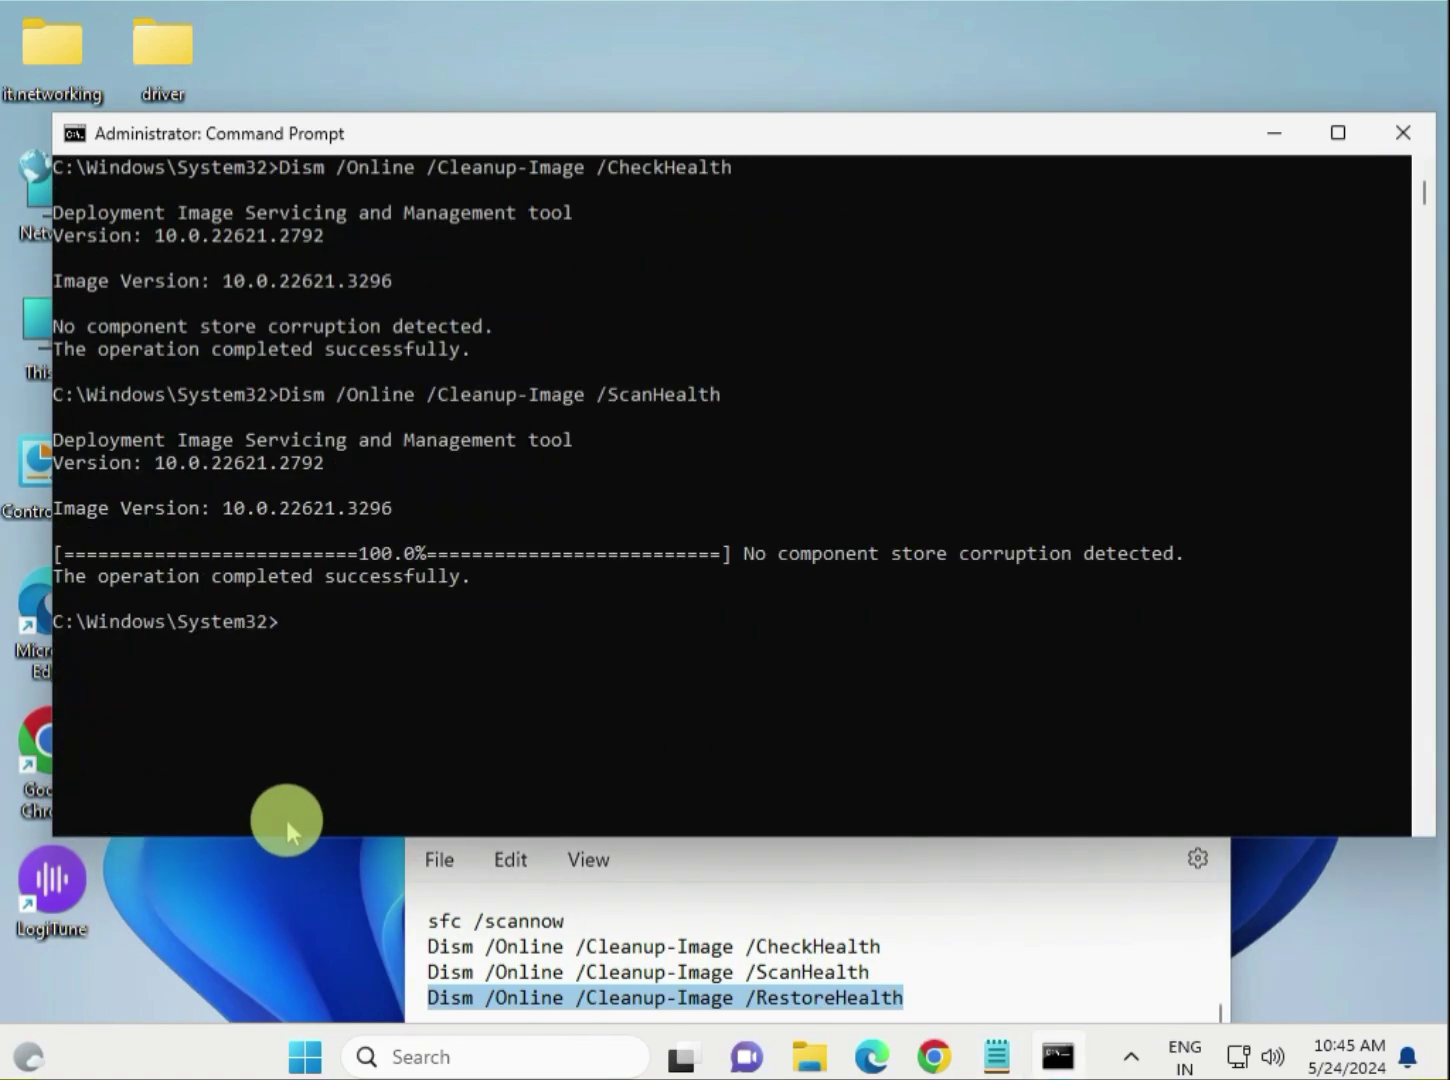